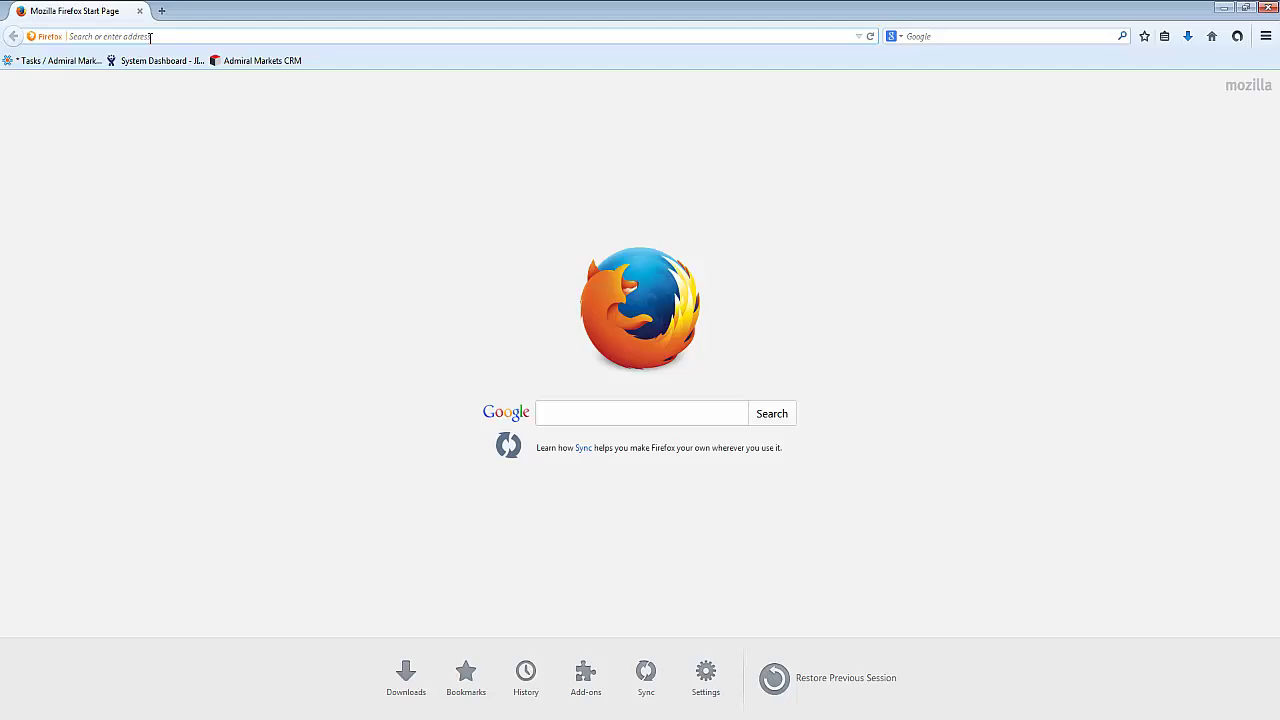
text(www.f)
key(Return)
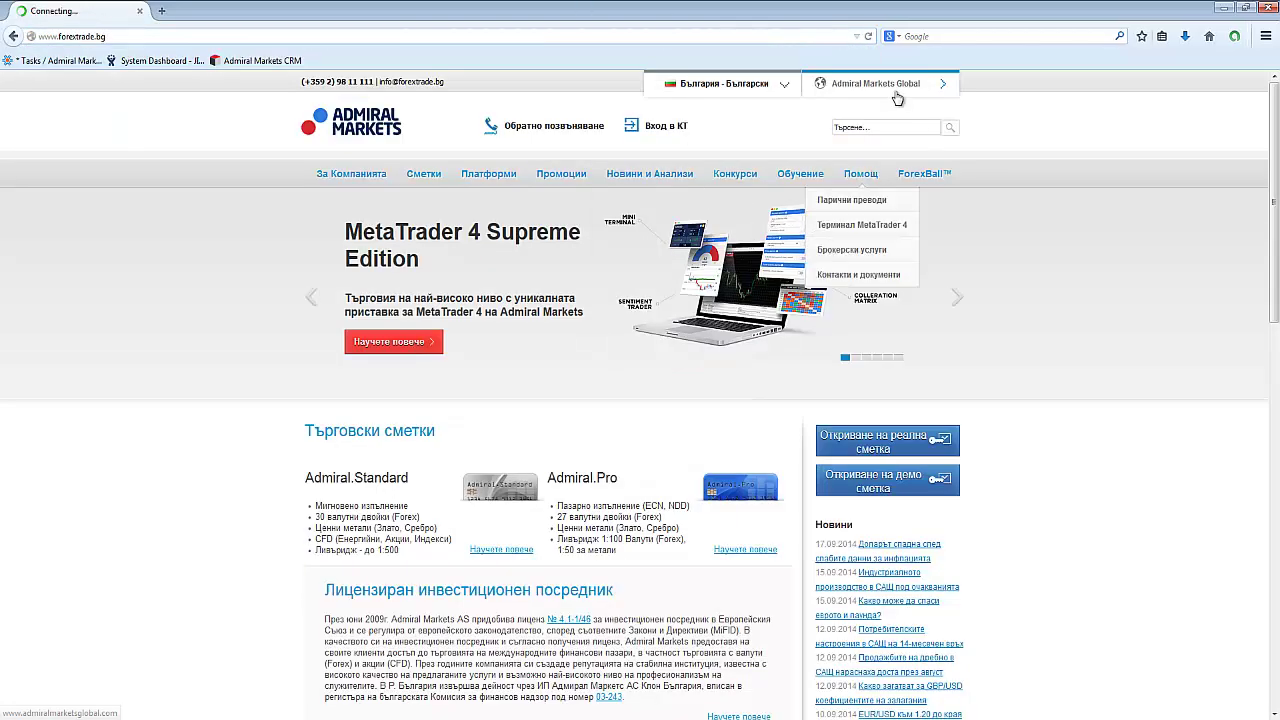
Log in to the Trader's Room with the account e-mail and password, declining to save the password.
click(655, 128)
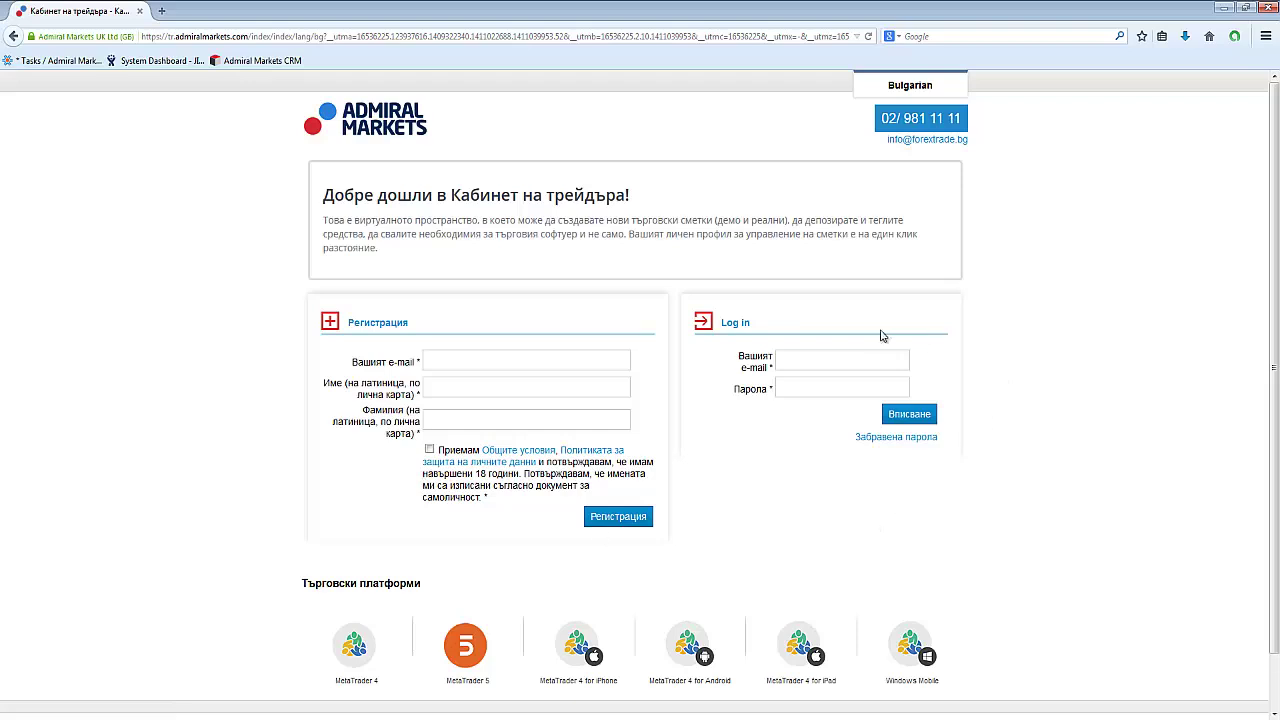
click(434, 360)
text(••••••••)
key(Return)
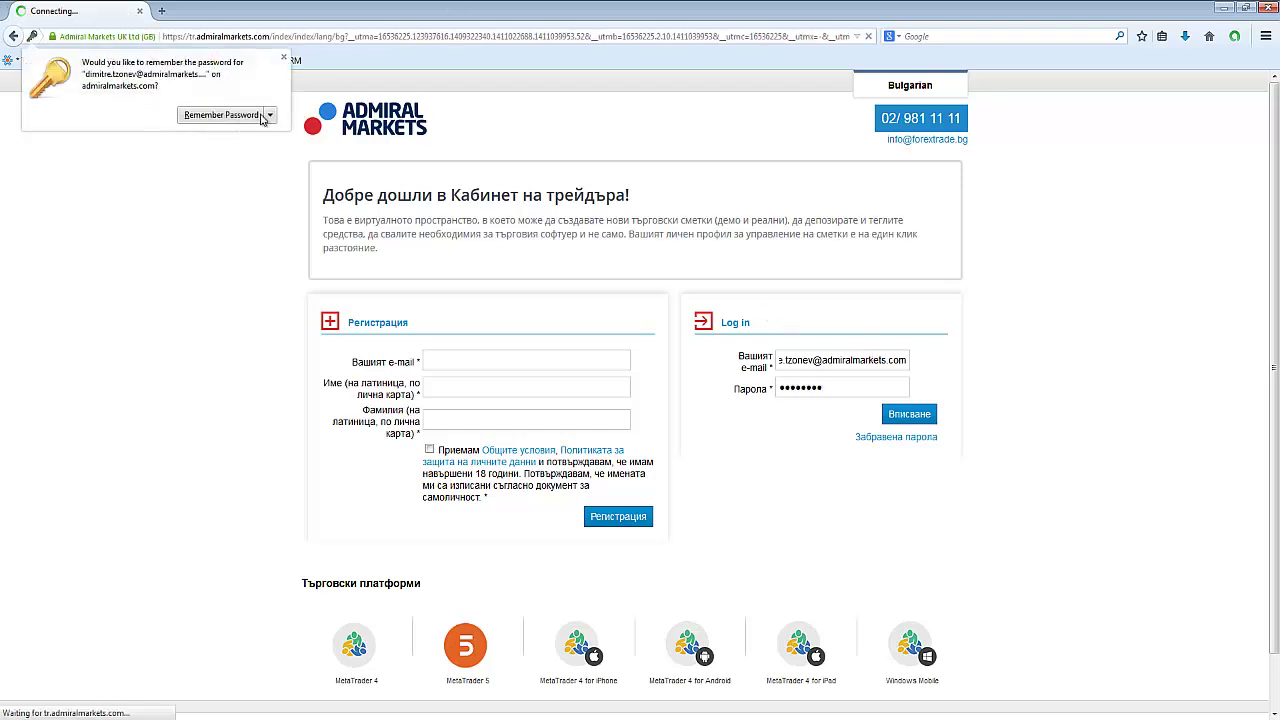
click(284, 58)
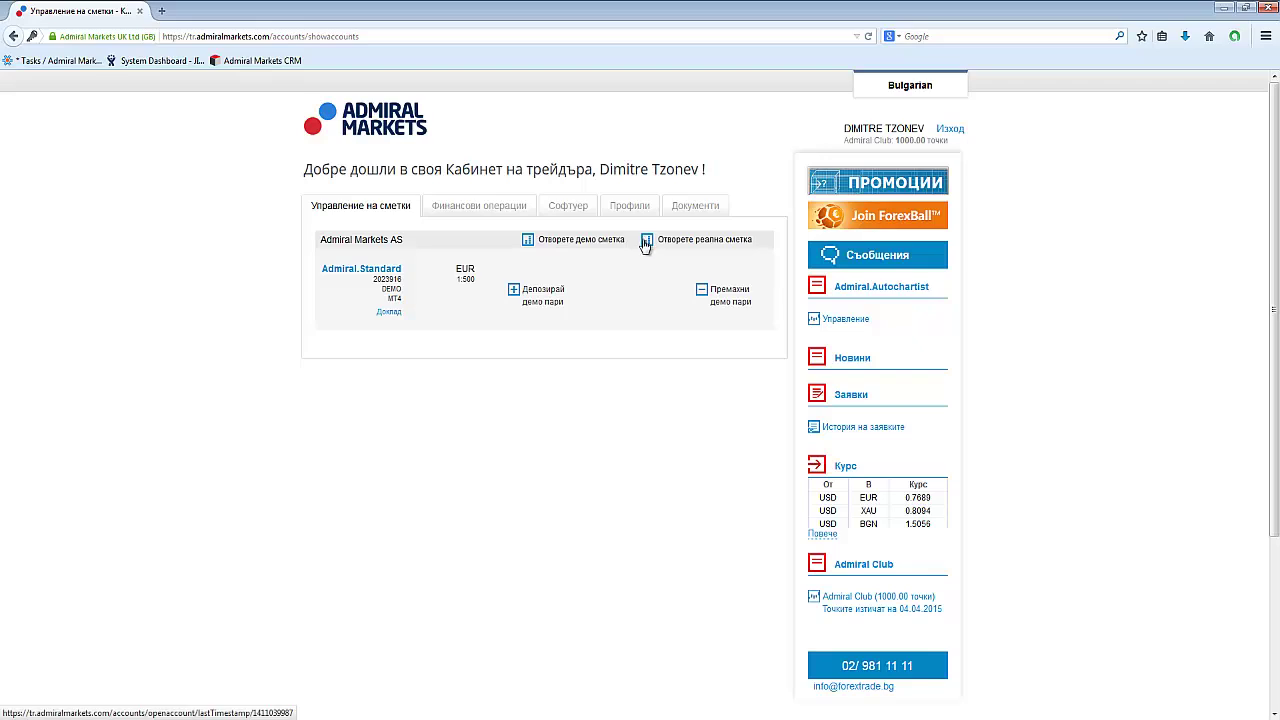
Open the real account application form and keep Admiral Standard as the account type.
click(646, 244)
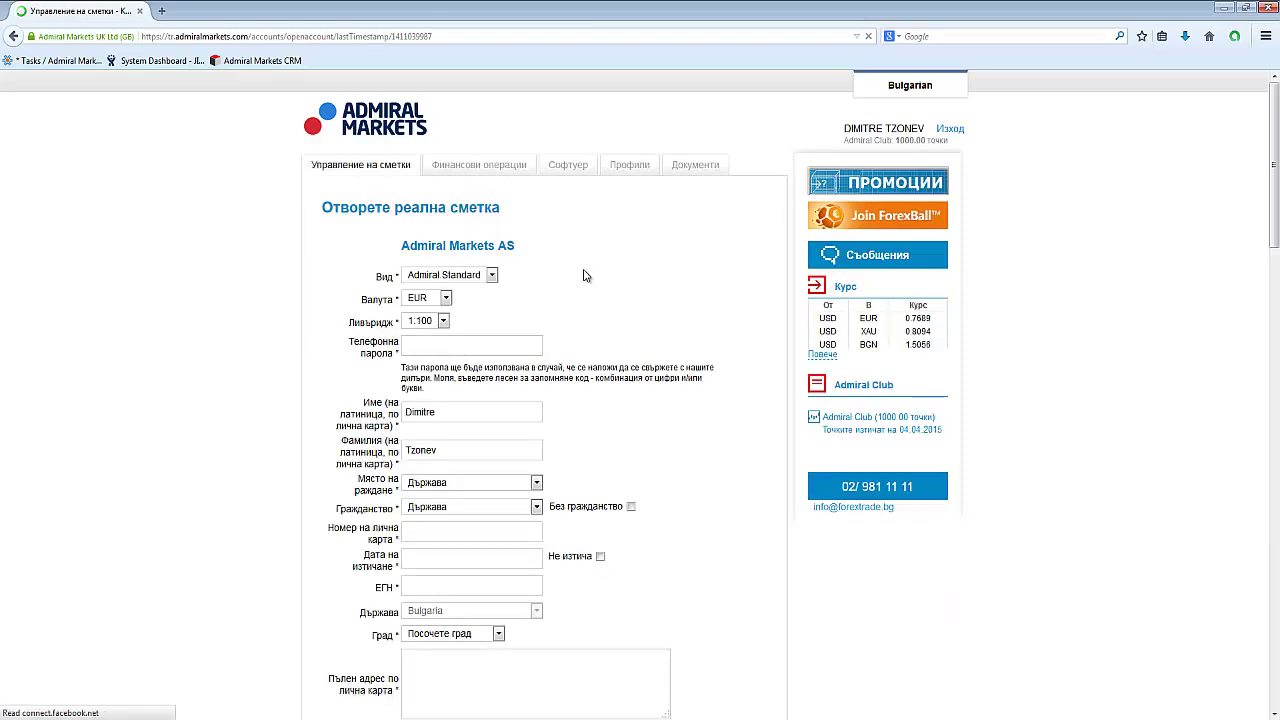
scroll(551, 295, down, 2)
scroll(551, 297, up, 2)
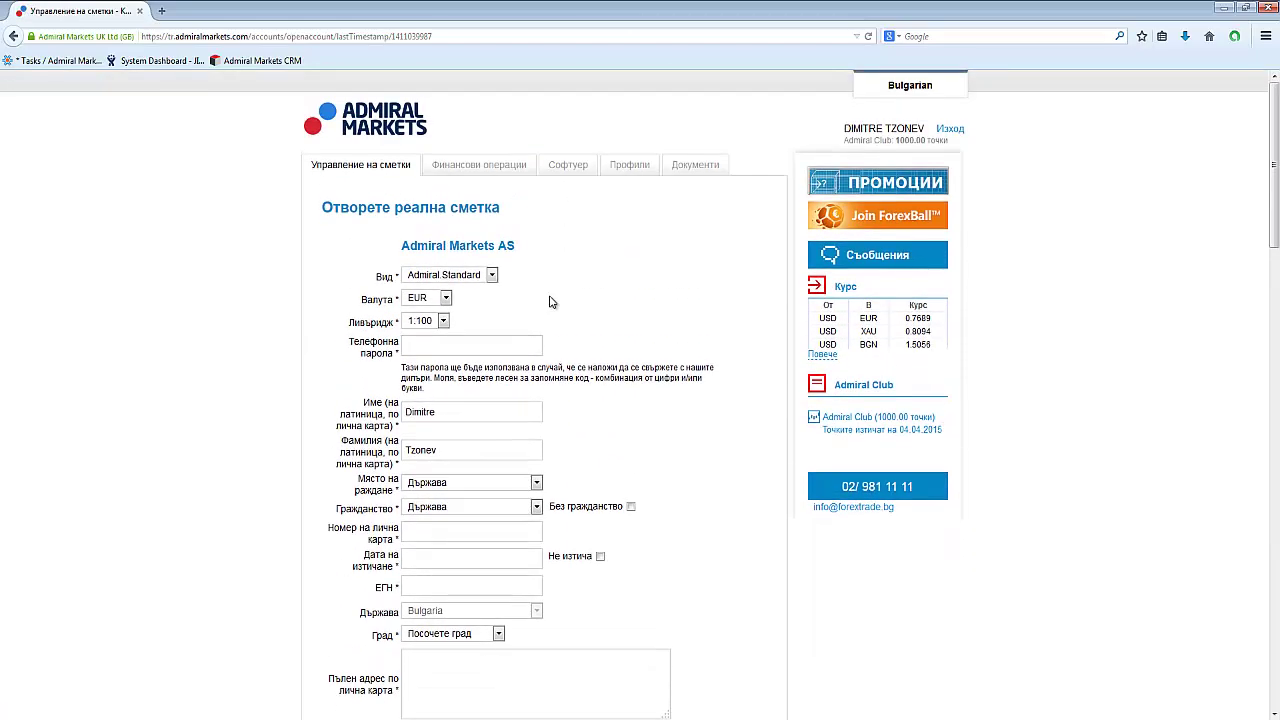
scroll(549, 300, down, 2)
scroll(549, 302, up, 2)
scroll(545, 300, down, 1)
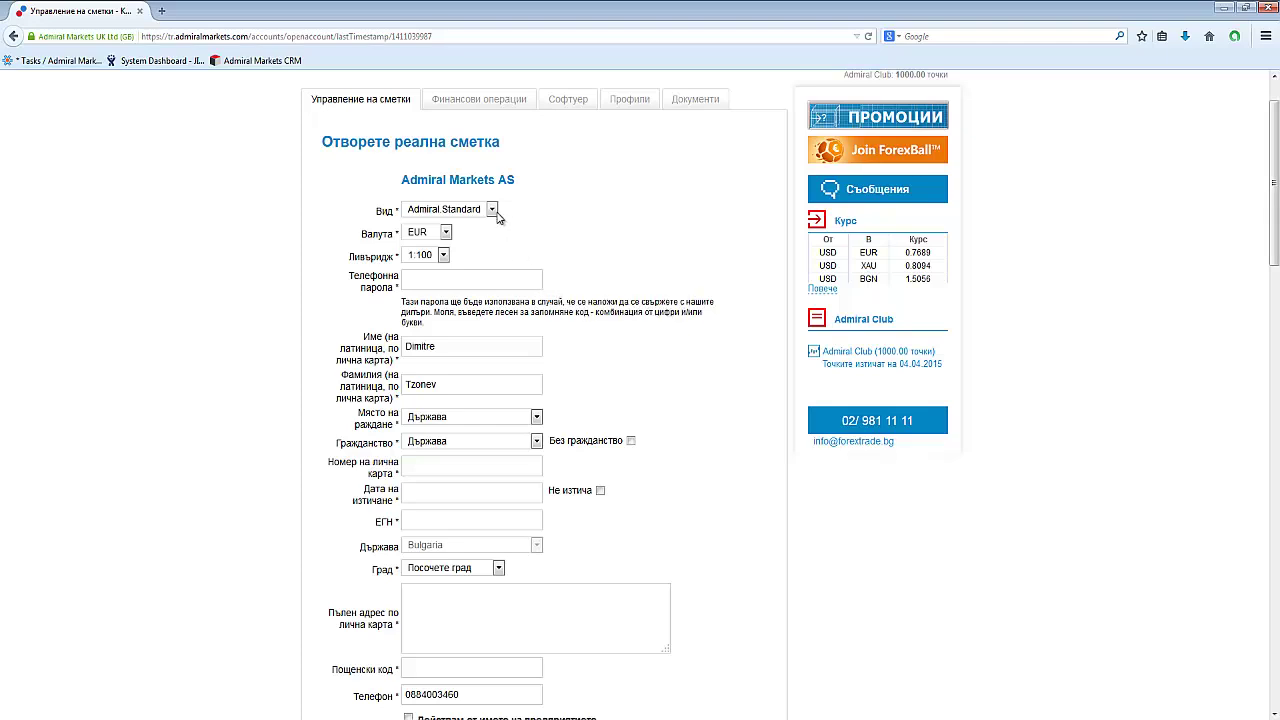
click(493, 211)
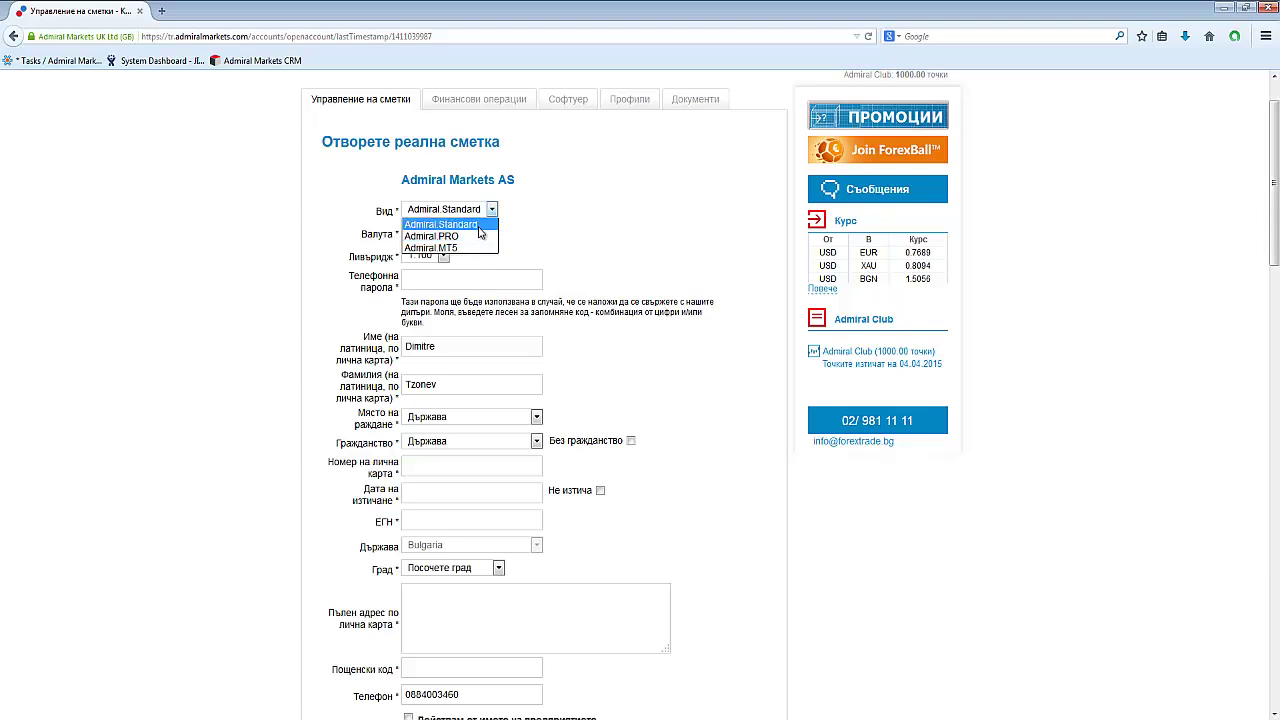
click(630, 235)
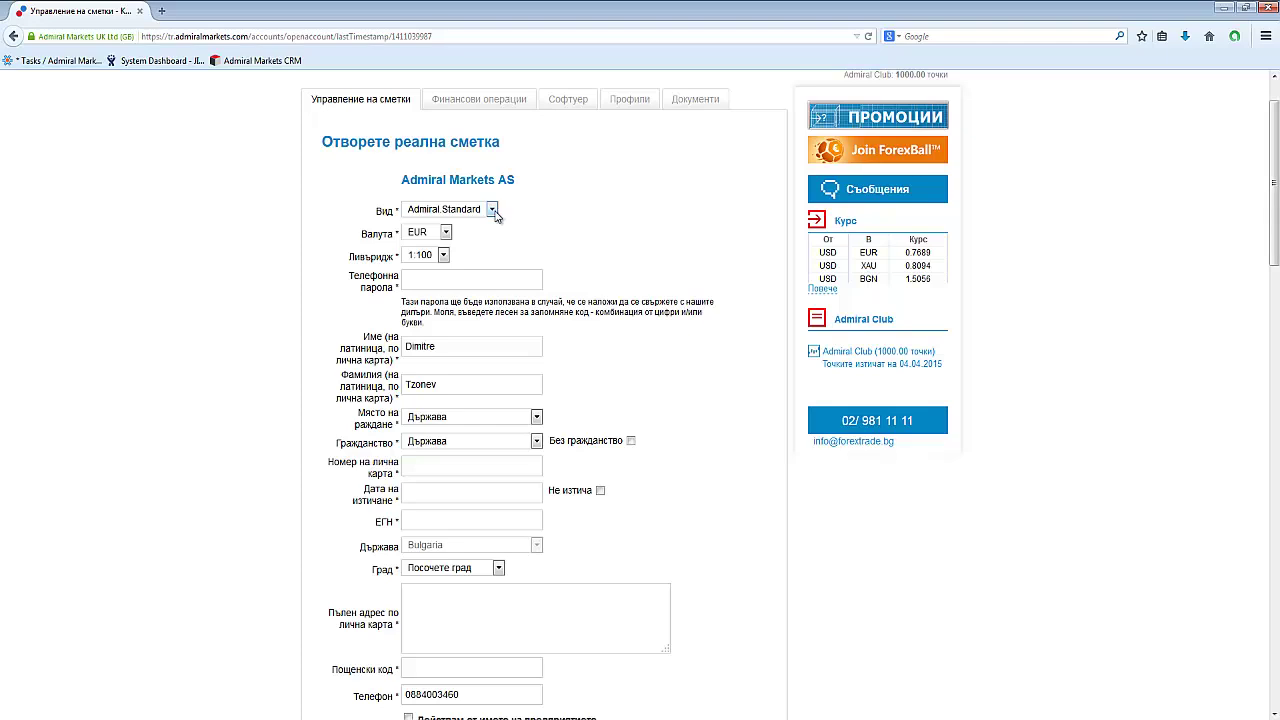
Set the account currency to BGN and the leverage to 1:500.
click(446, 233)
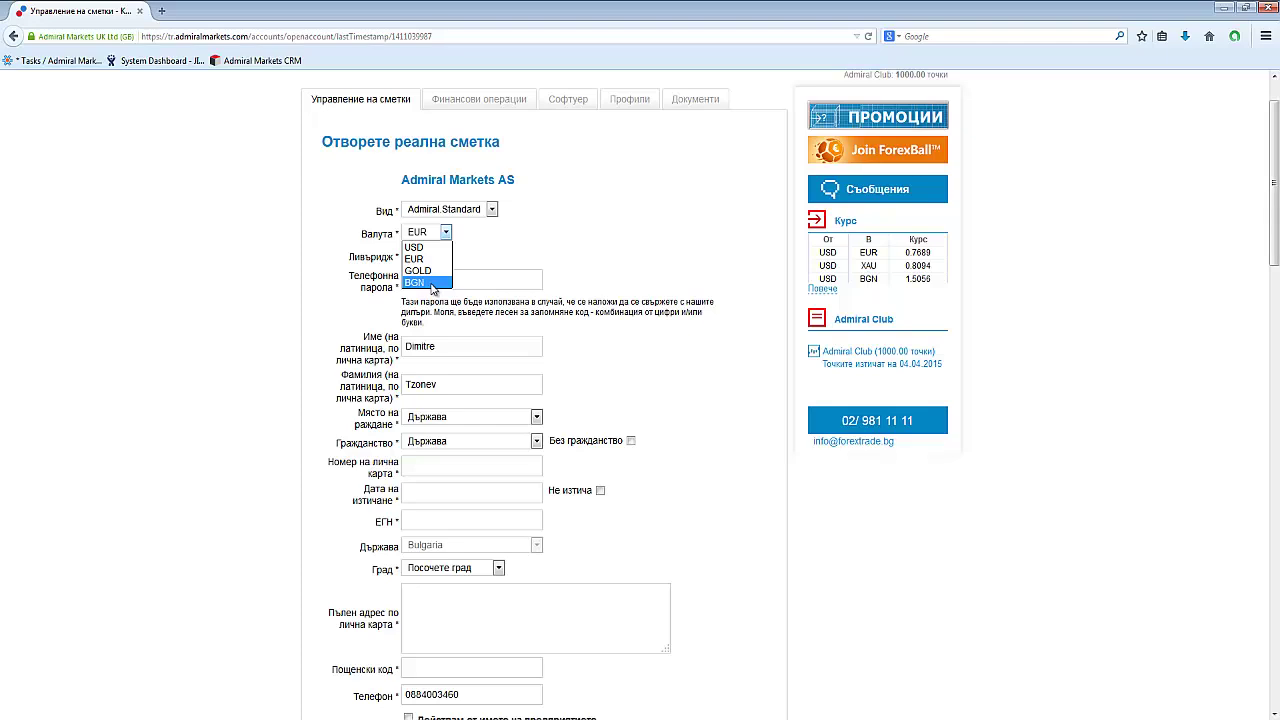
click(430, 283)
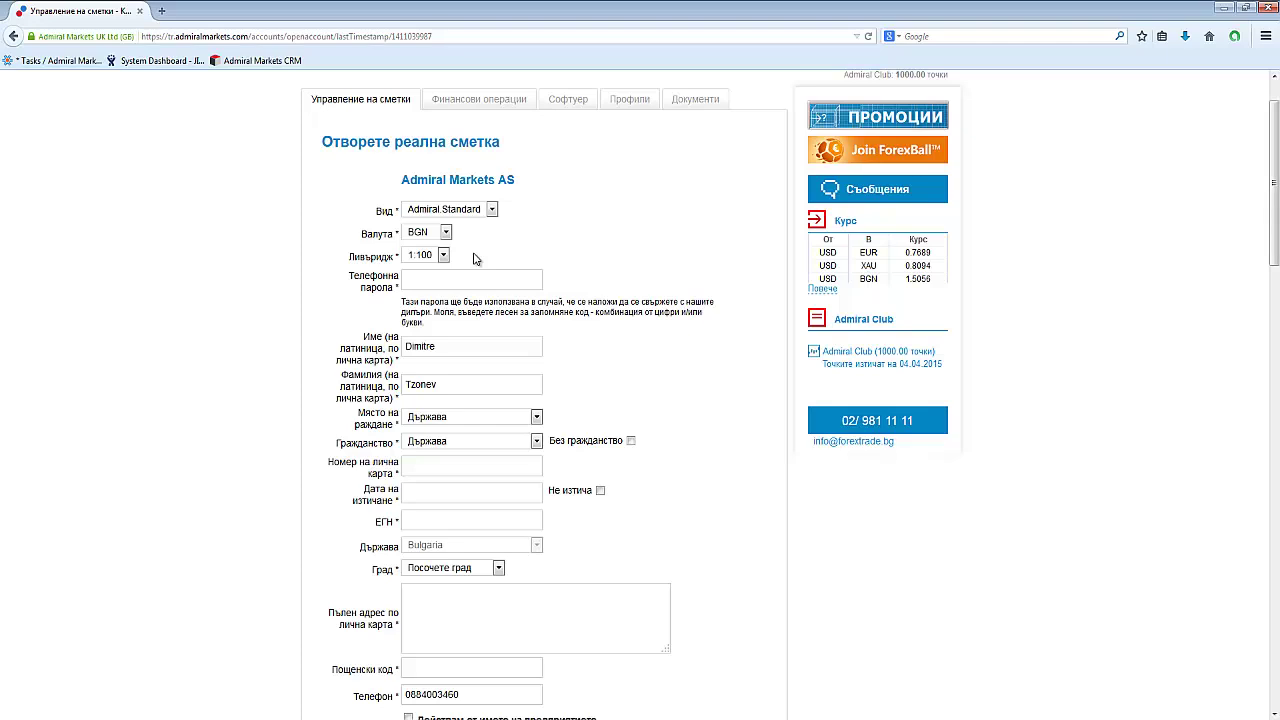
click(443, 255)
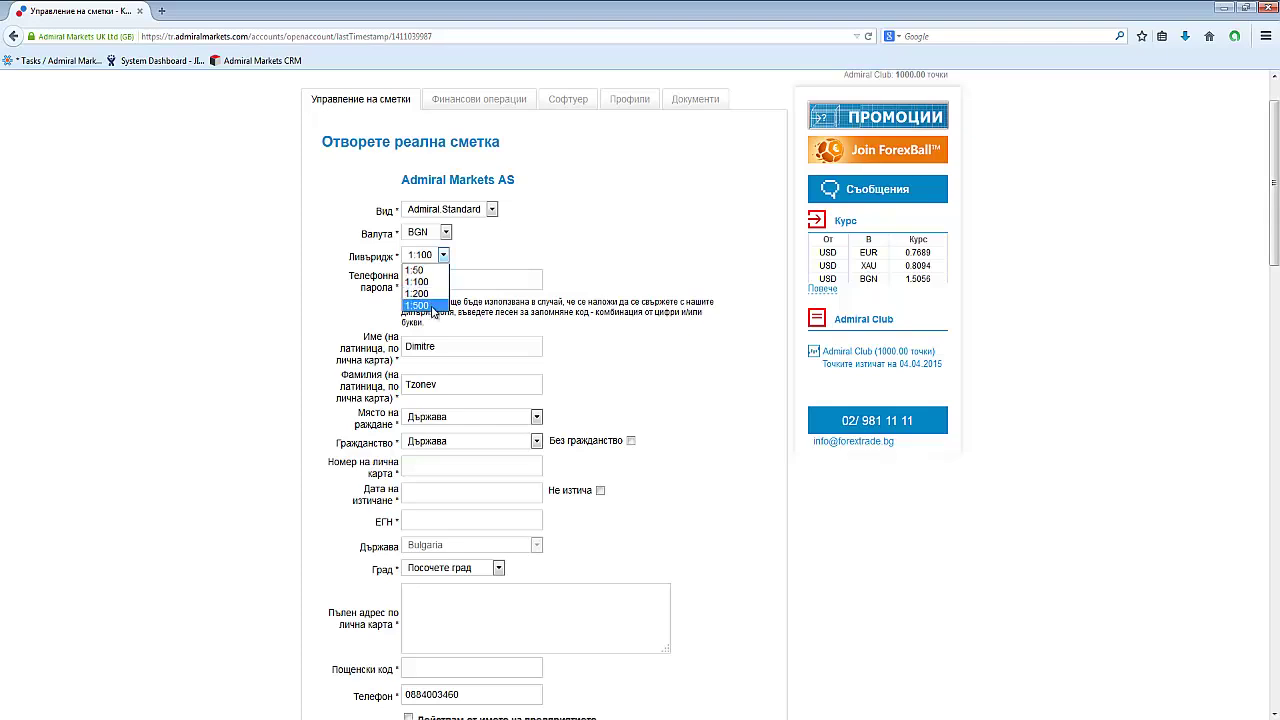
click(432, 308)
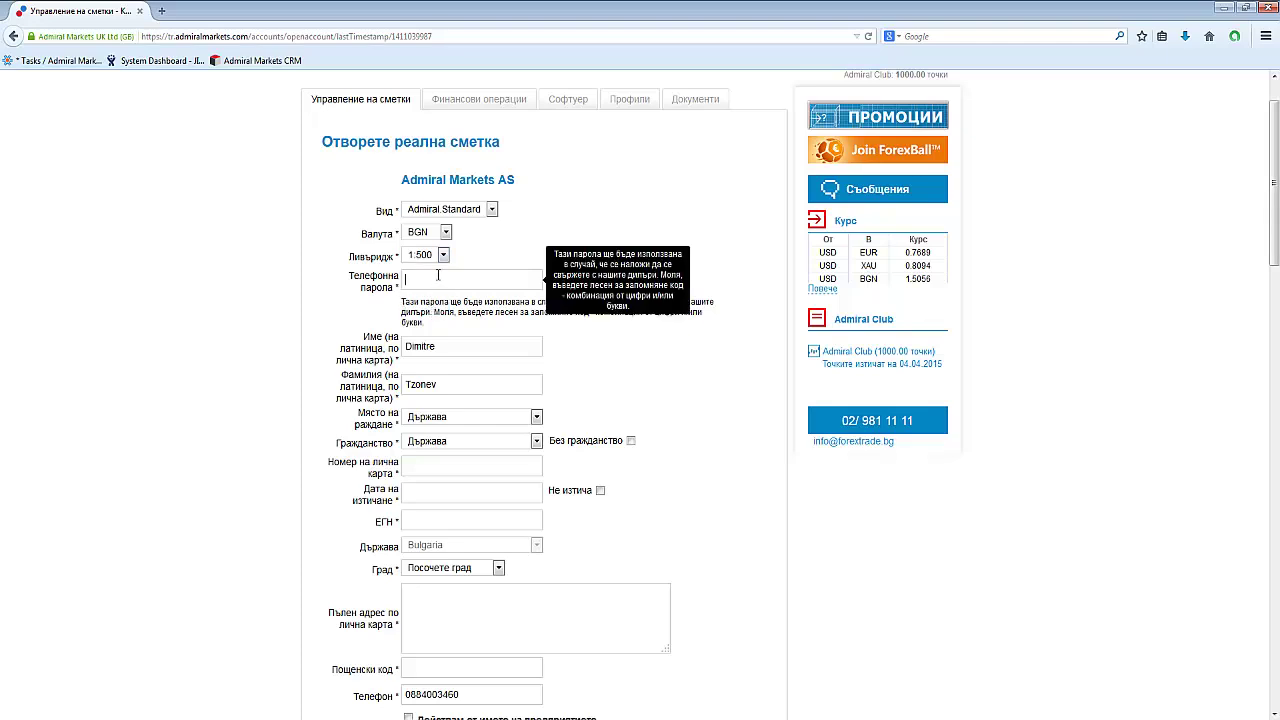
Enter the phone password, correcting a mistyped start.
text(Dimi)
key(BackSpace)
key(BackSpace)
key(BackSpace)
text(123456789)
scroll(322, 424, down, 3)
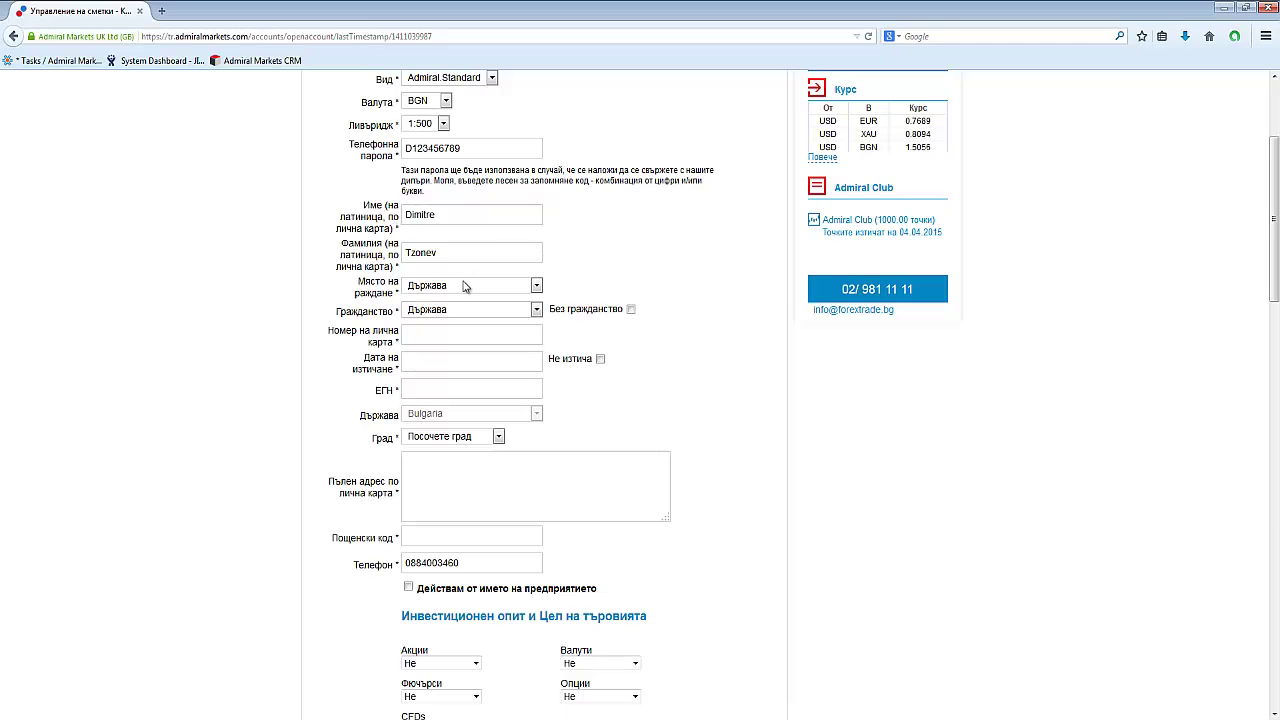
Set both place of birth and citizenship to Bulgaria.
click(464, 286)
key(b)
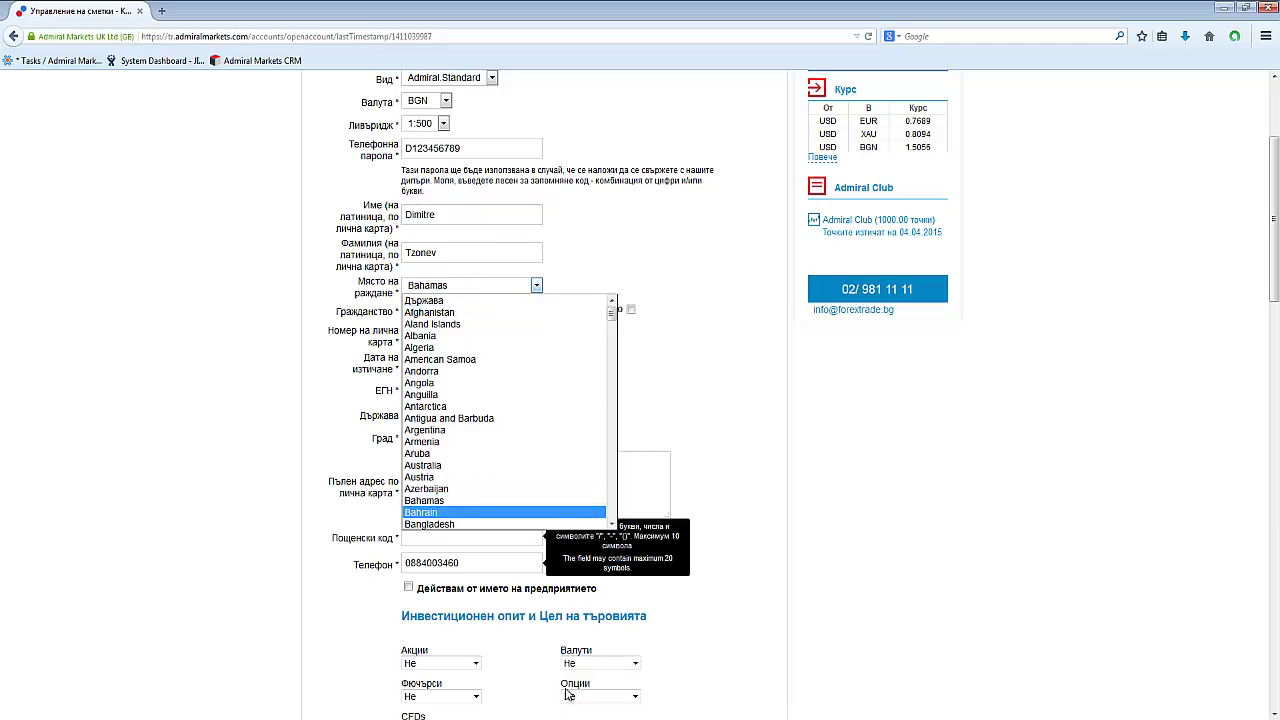
scroll(486, 515, down, 3)
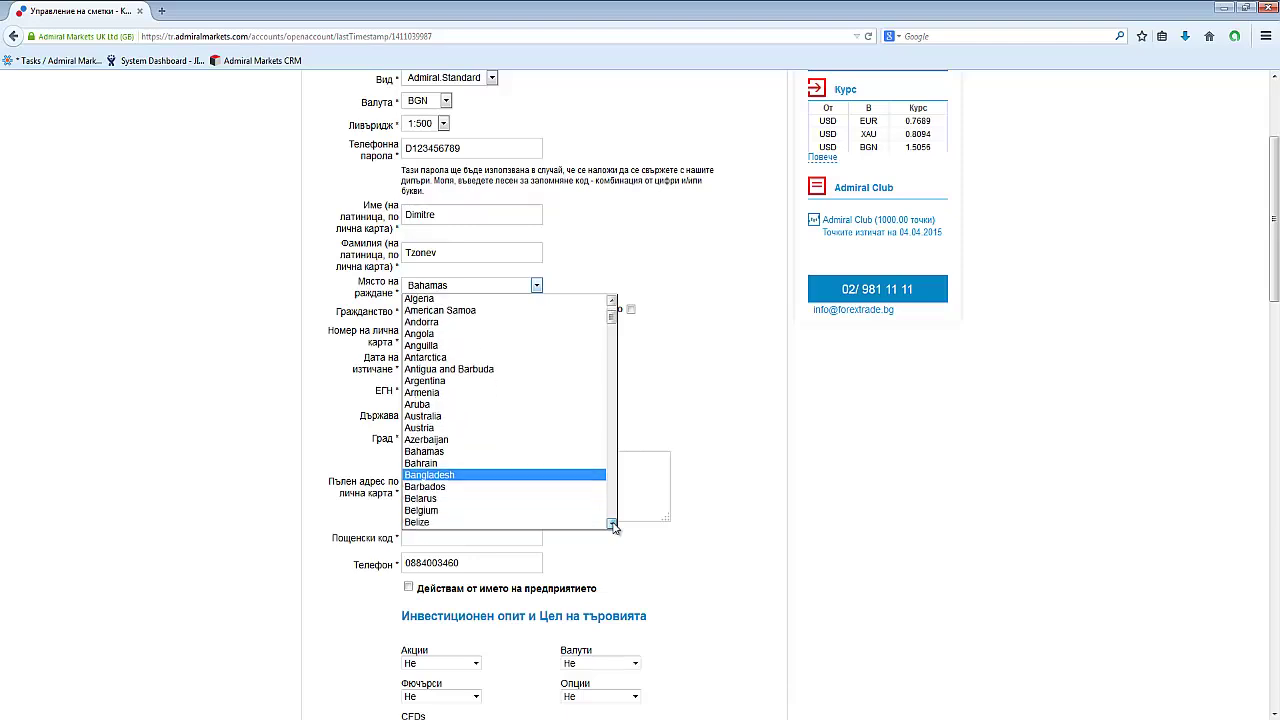
scroll(434, 505, down, 3)
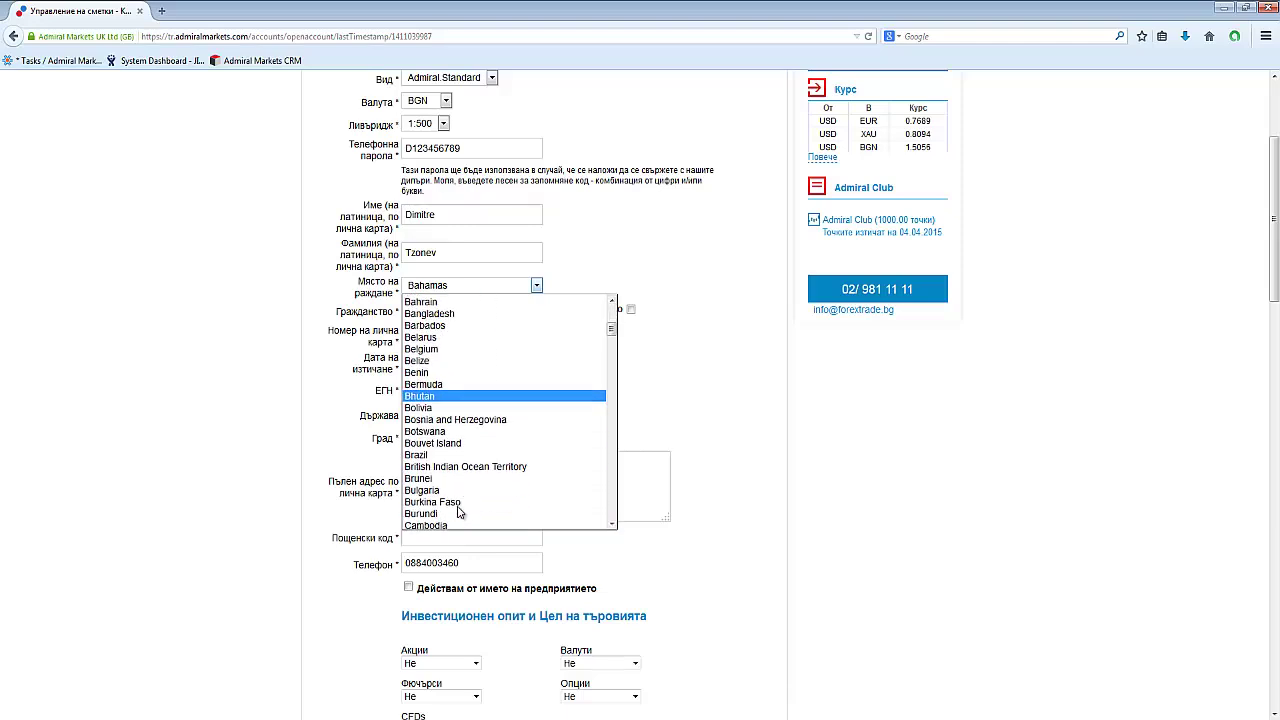
click(446, 491)
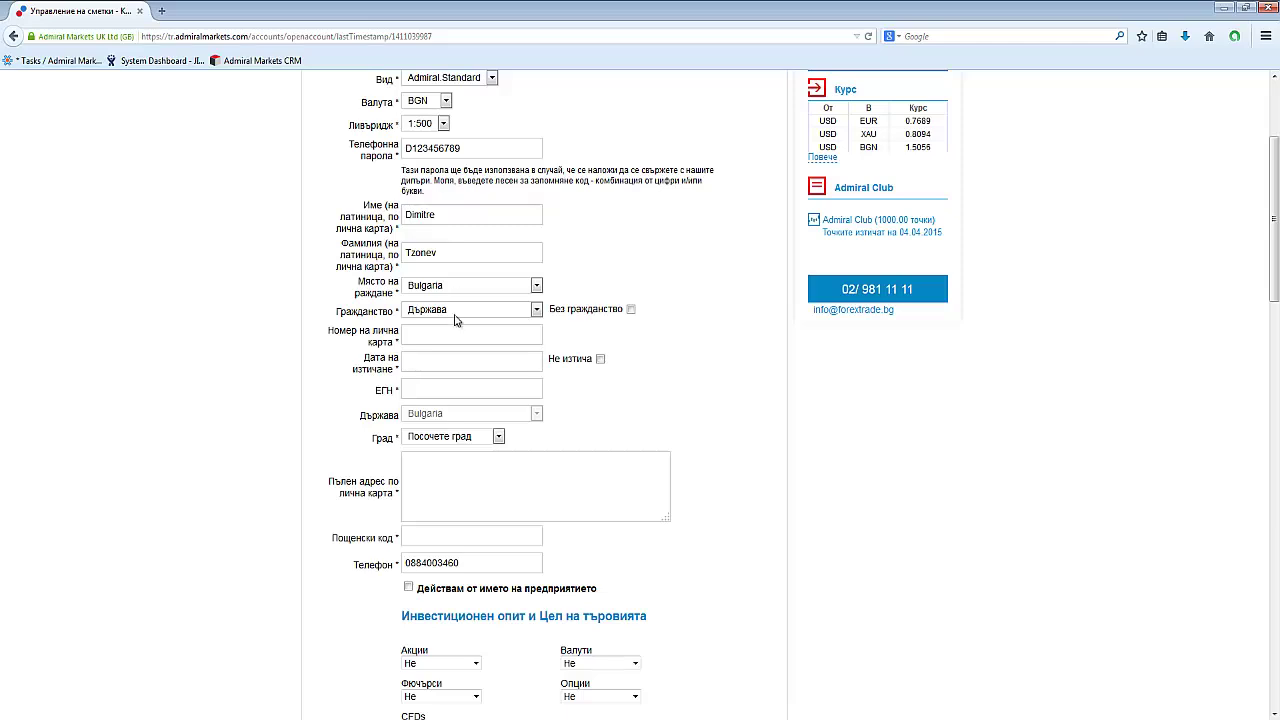
click(456, 311)
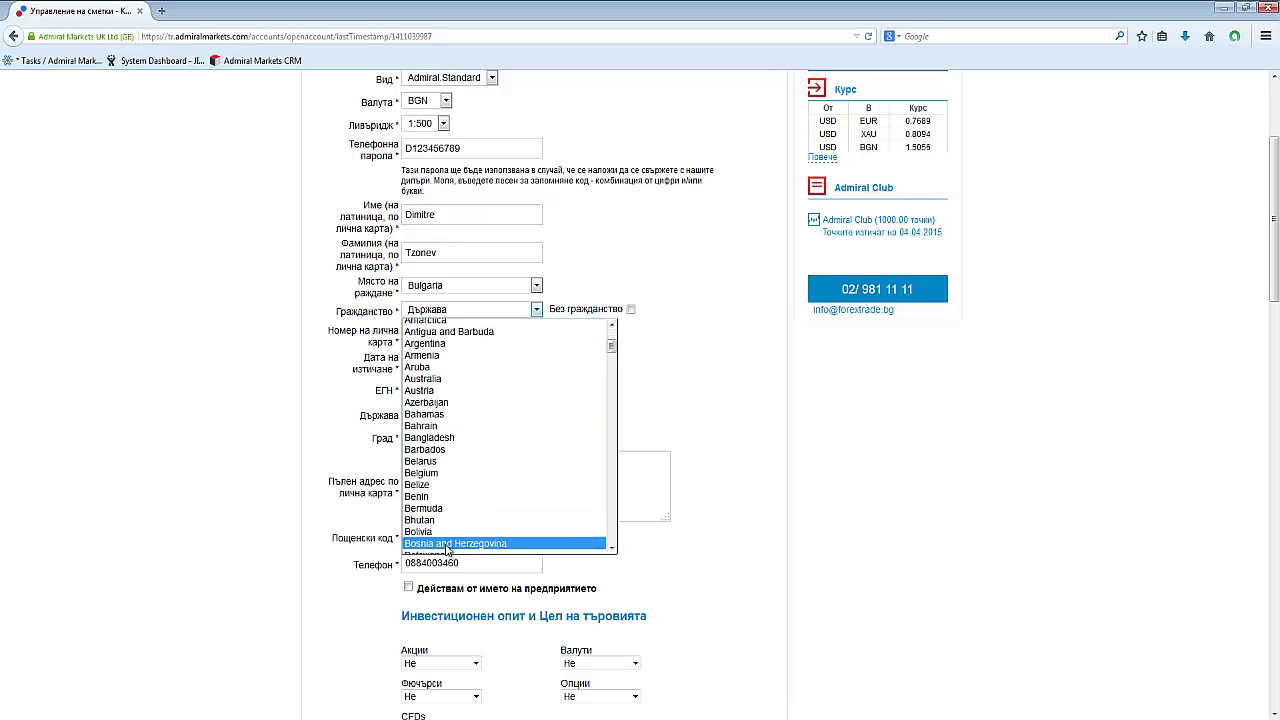
scroll(450, 525, down, 3)
scroll(443, 520, down, 2)
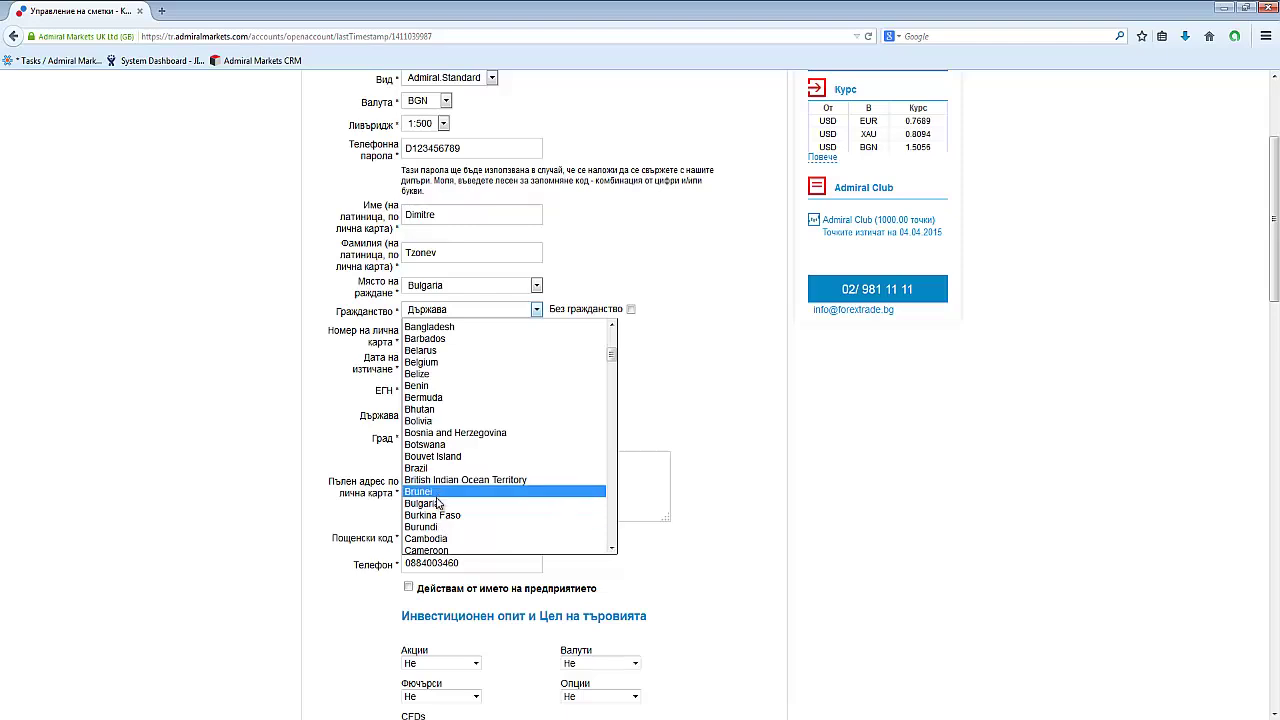
click(437, 499)
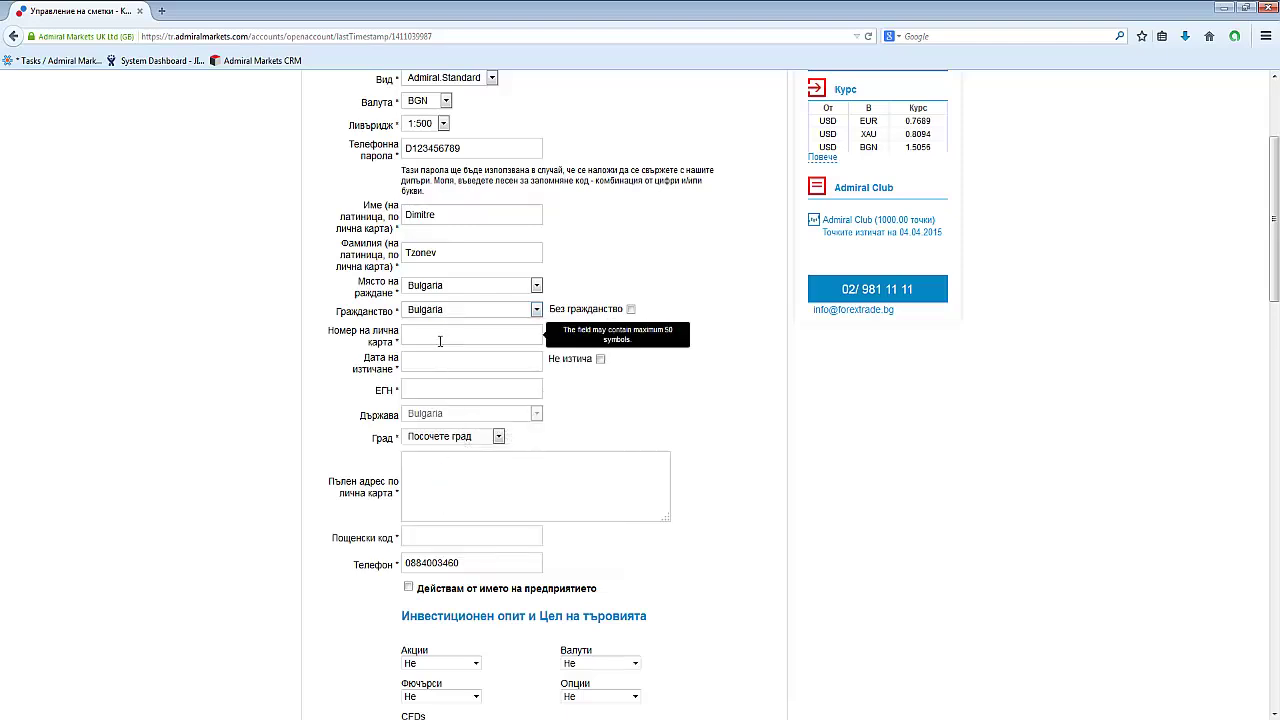
Enter the ID card number, expiry date 23/09/2021, and the personal ID number.
click(437, 369)
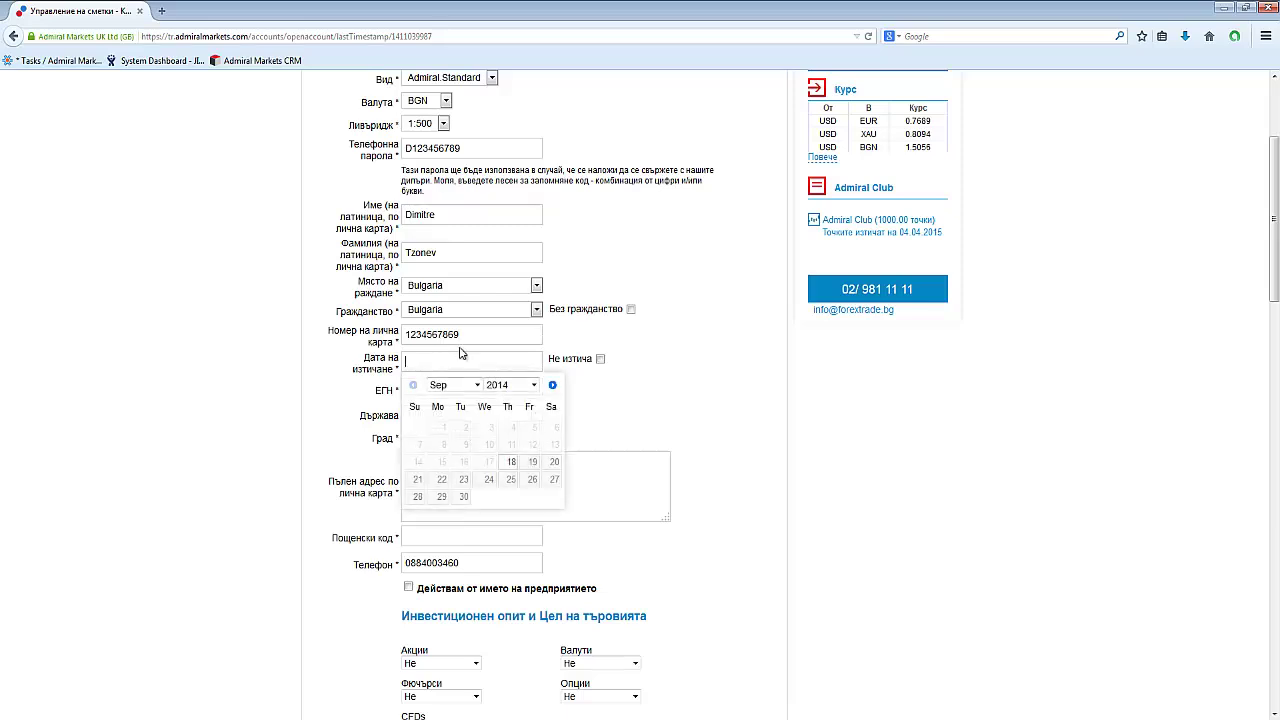
click(532, 384)
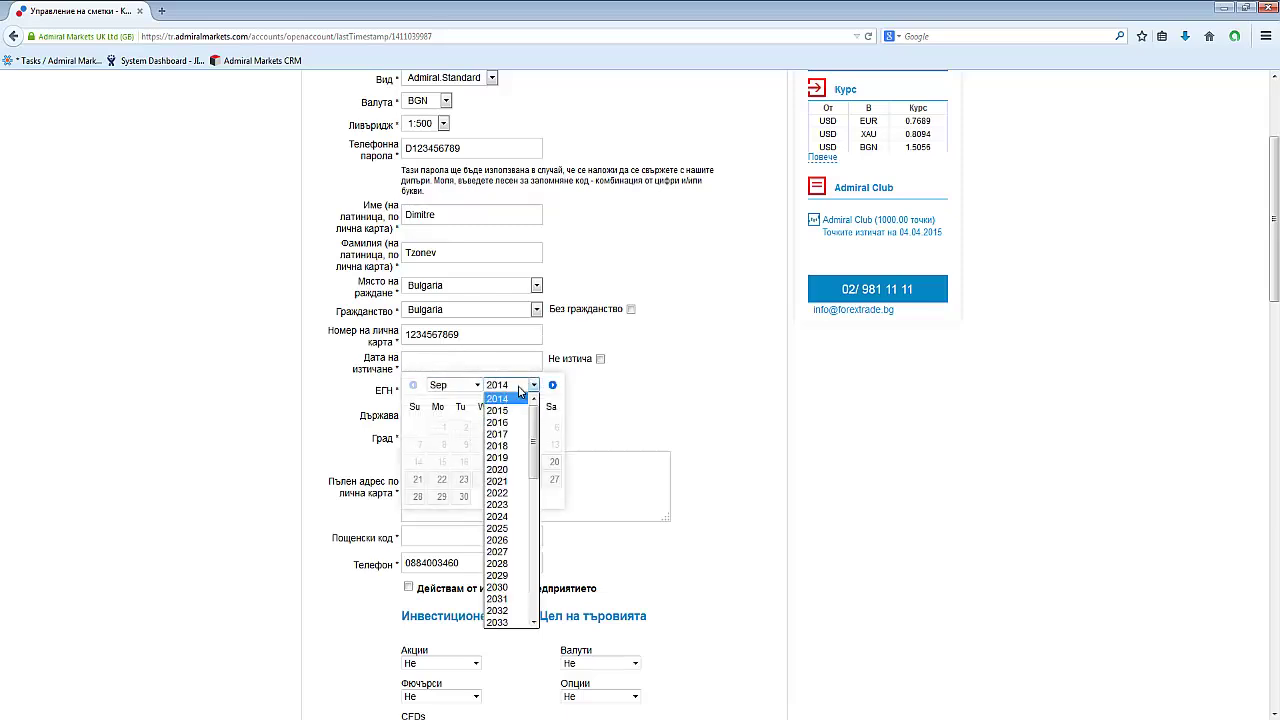
click(512, 481)
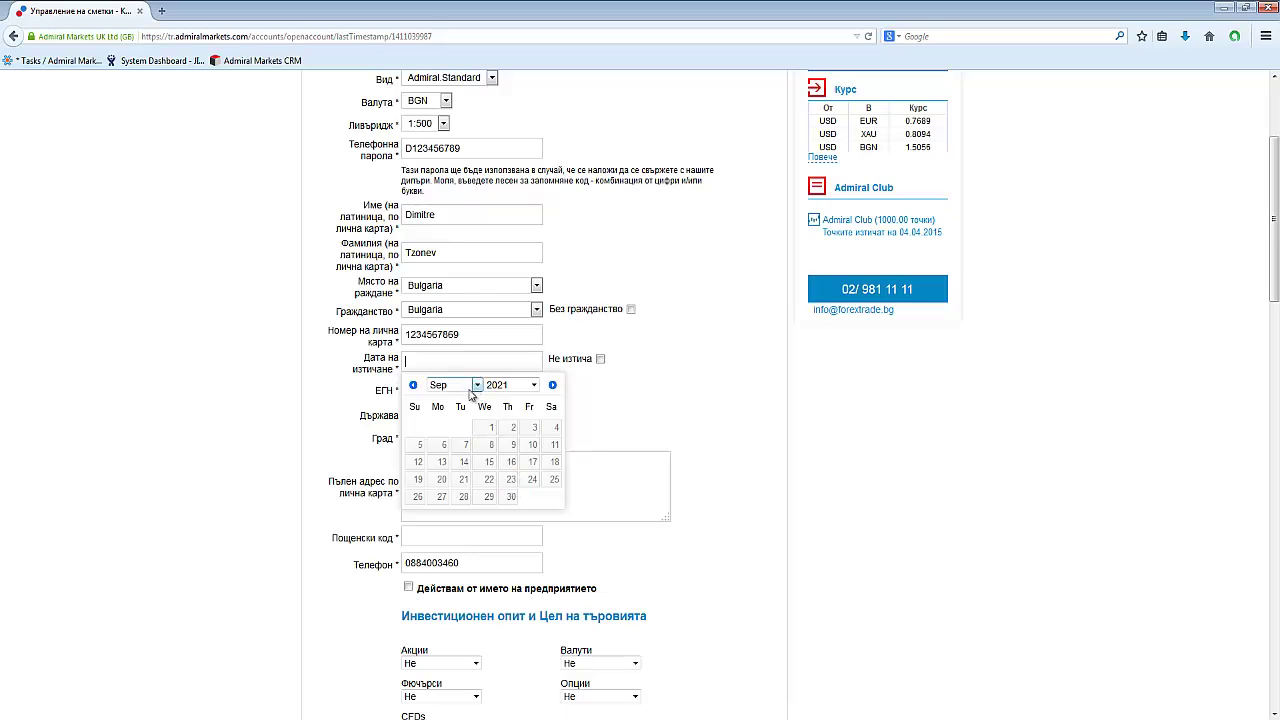
click(509, 481)
click(438, 391)
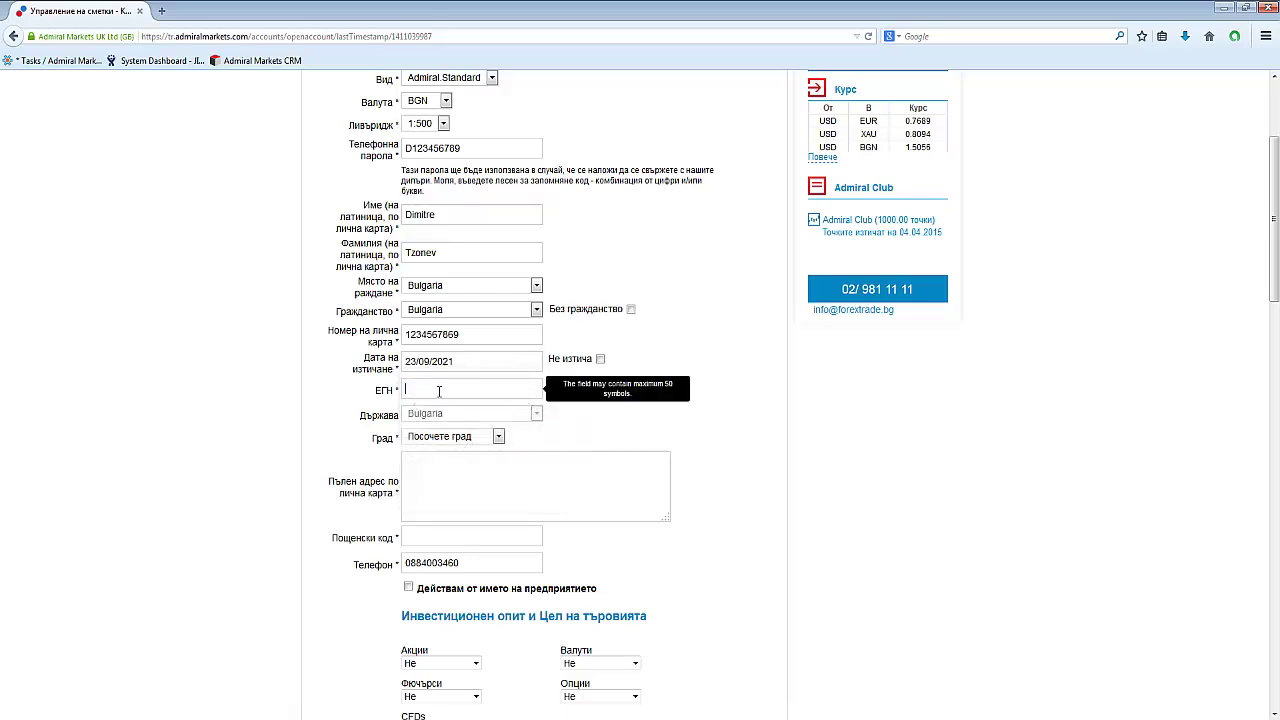
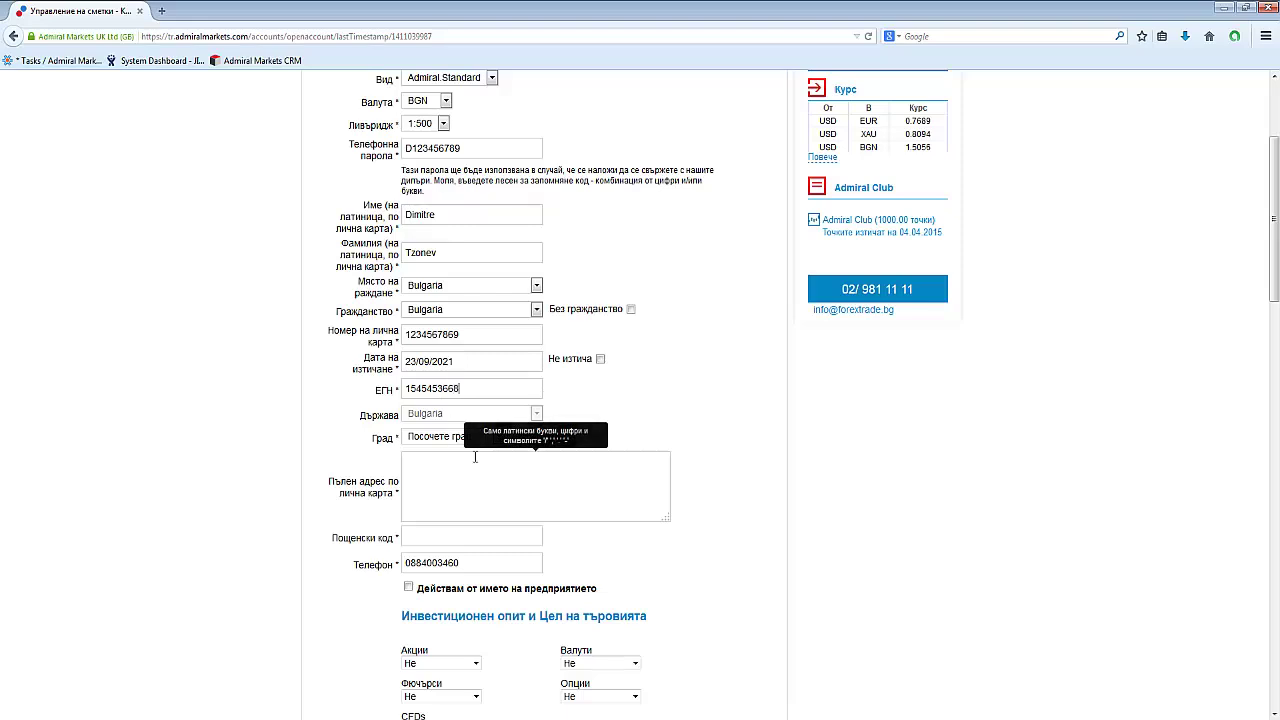
Choose Sofia as the city and fill in the full address, postal code and phone number.
click(499, 438)
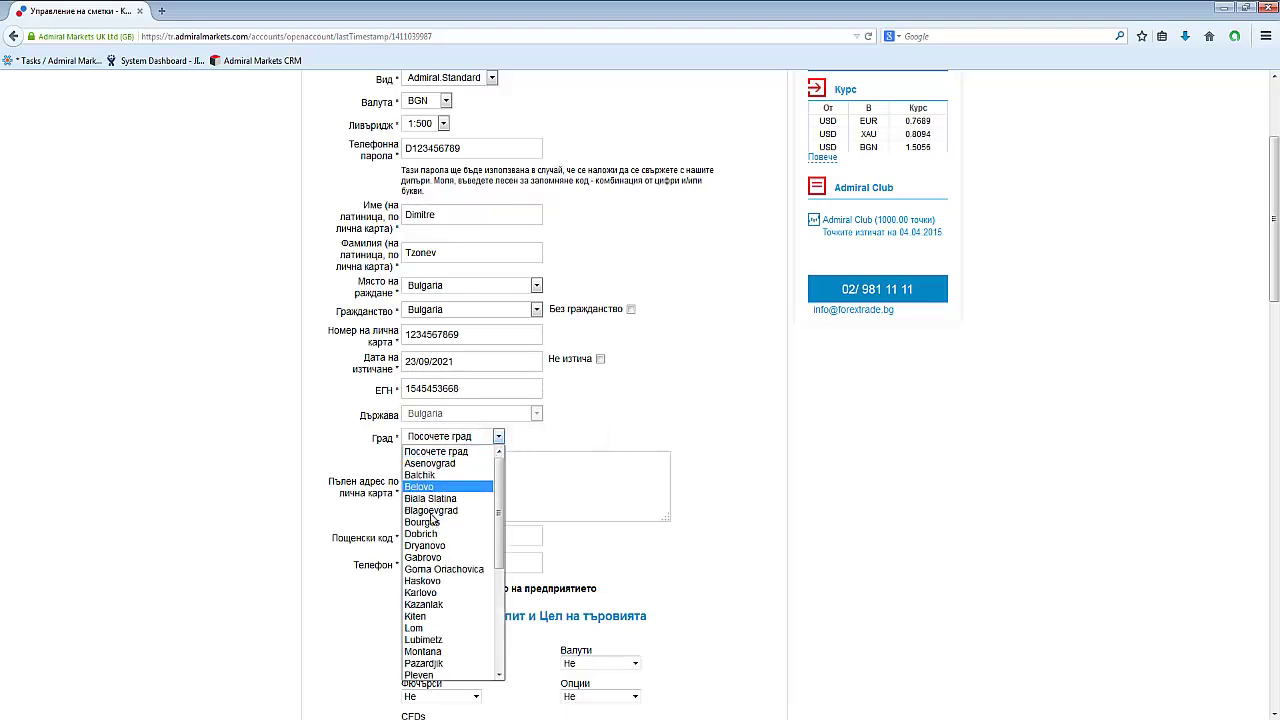
scroll(428, 520, down, 4)
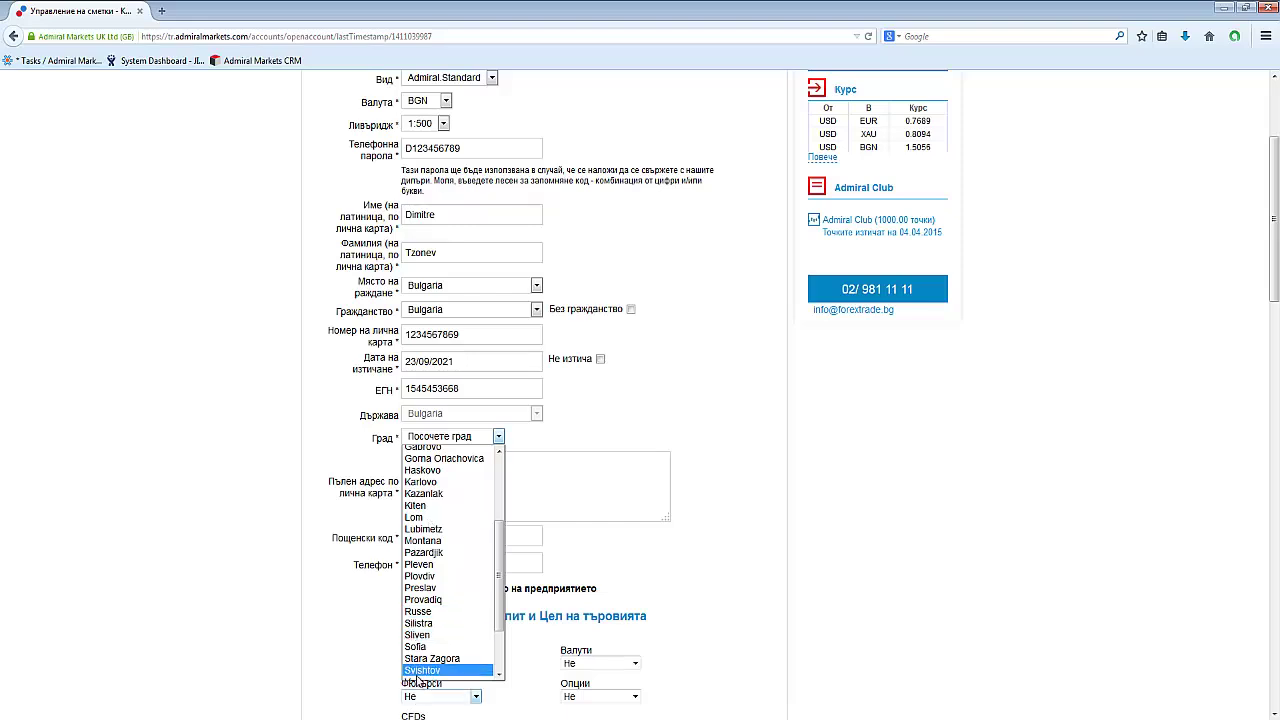
scroll(425, 640, down, 1)
click(418, 634)
click(437, 465)
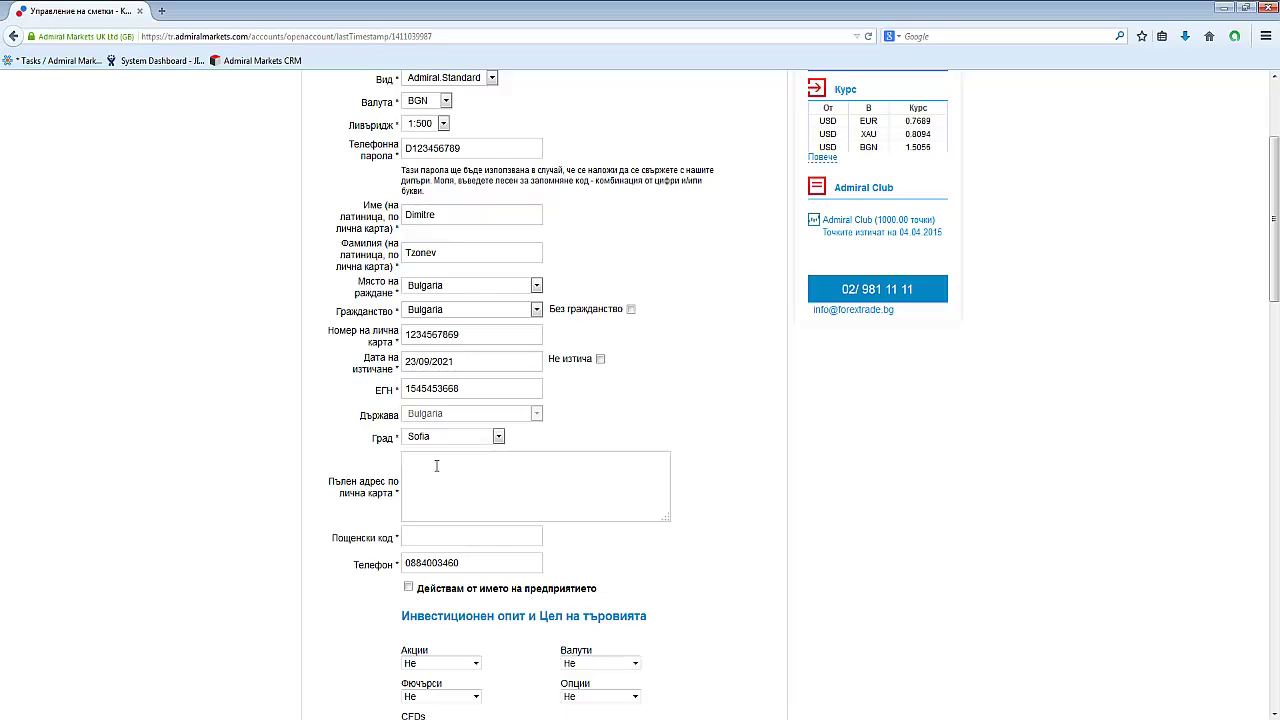
click(446, 538)
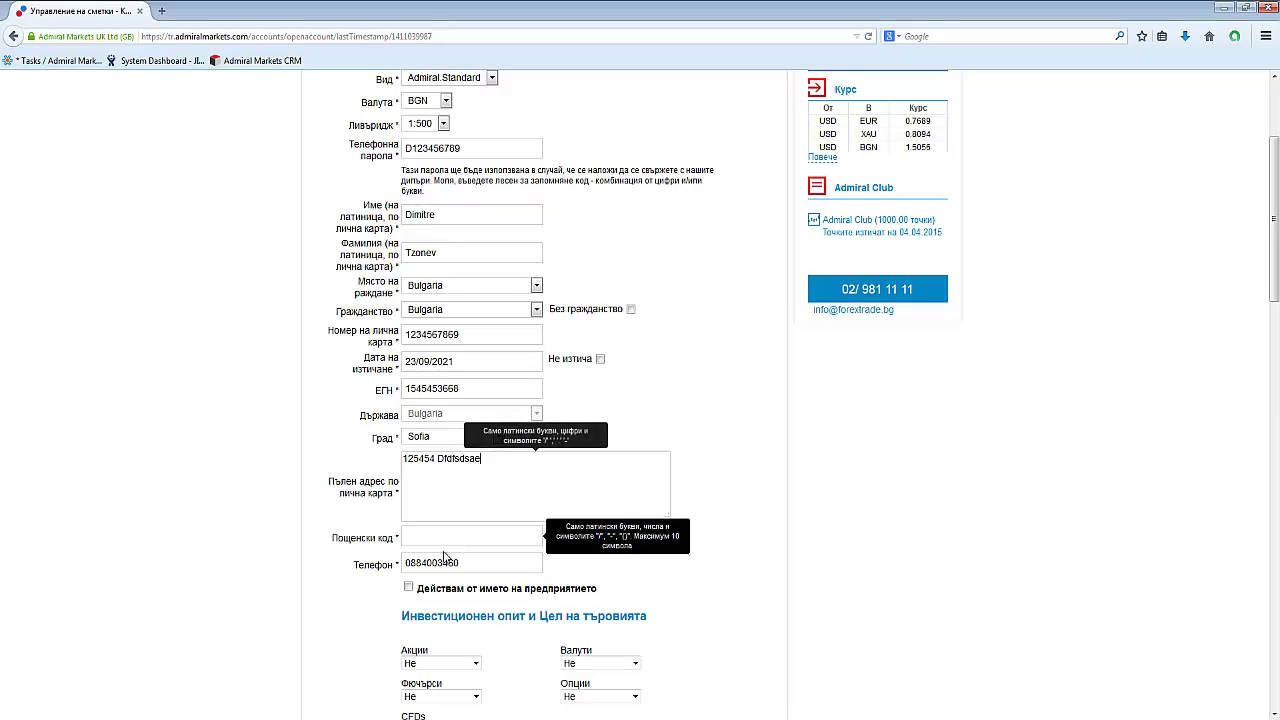
double_click(472, 566)
Record shares experience 1-3 години, futures 5-10 години, and the До 3 месеца holding period.
click(350, 622)
scroll(350, 622, down, 1)
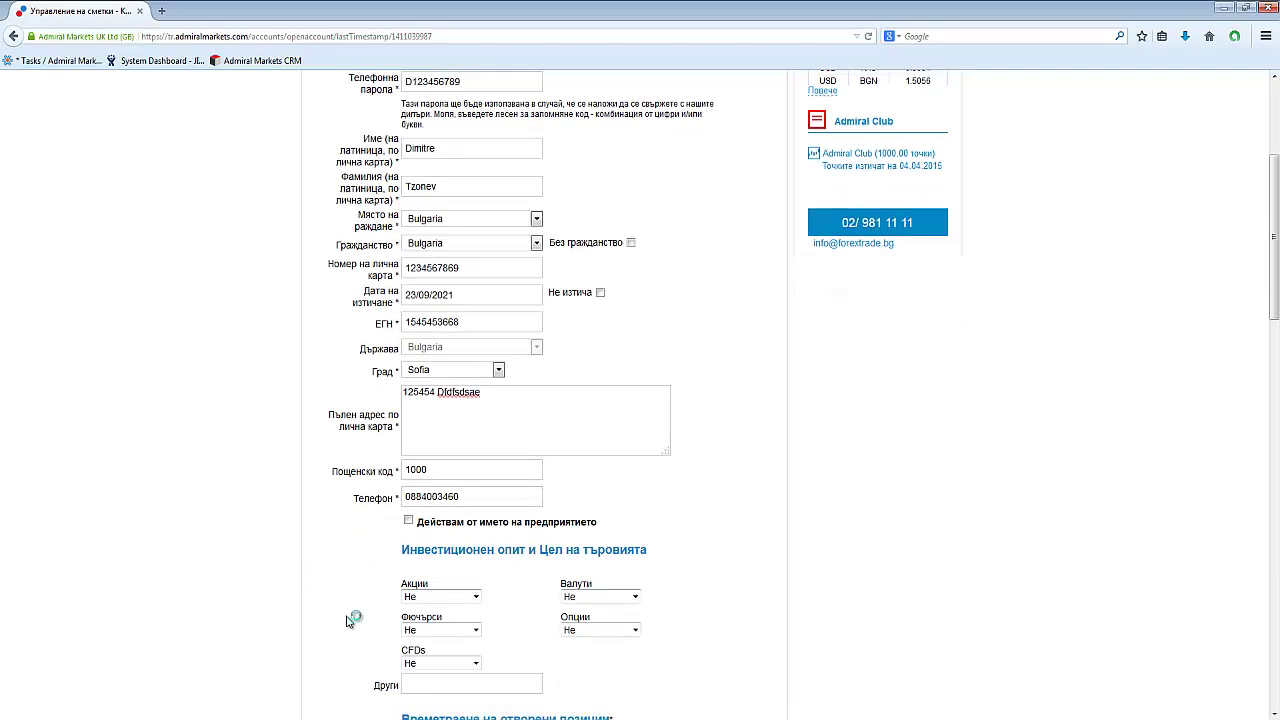
scroll(350, 622, down, 3)
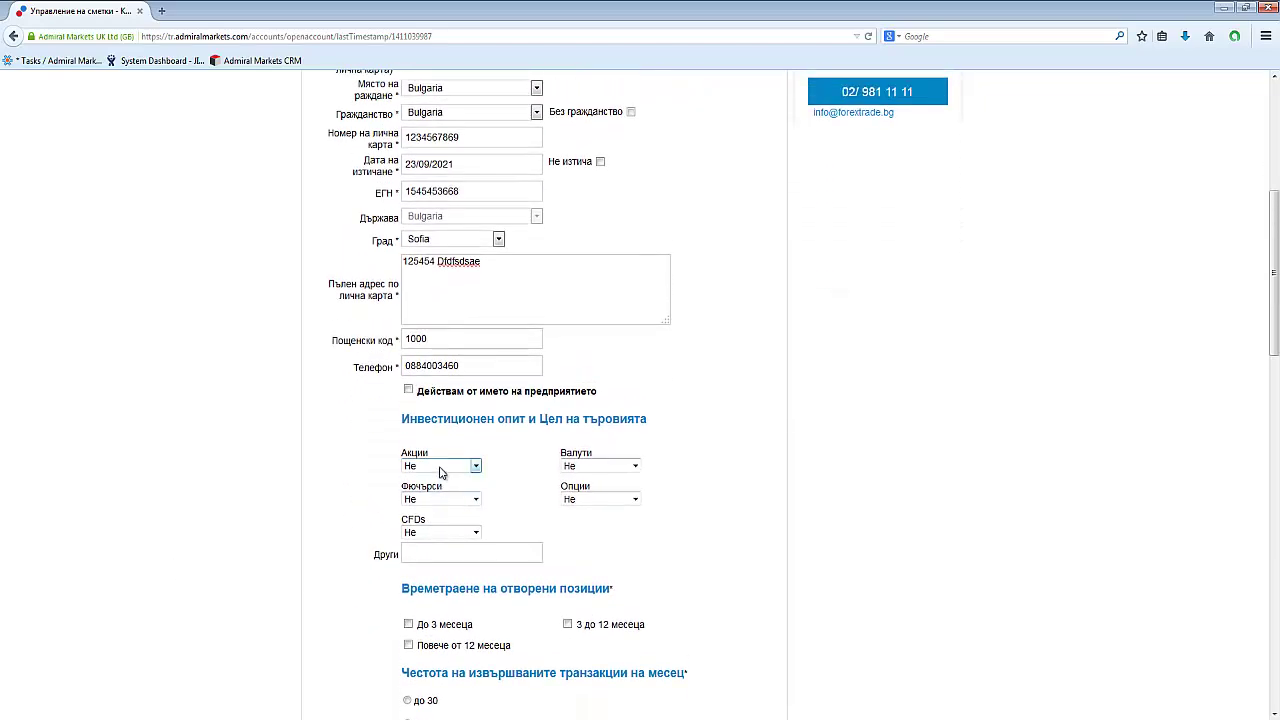
click(440, 466)
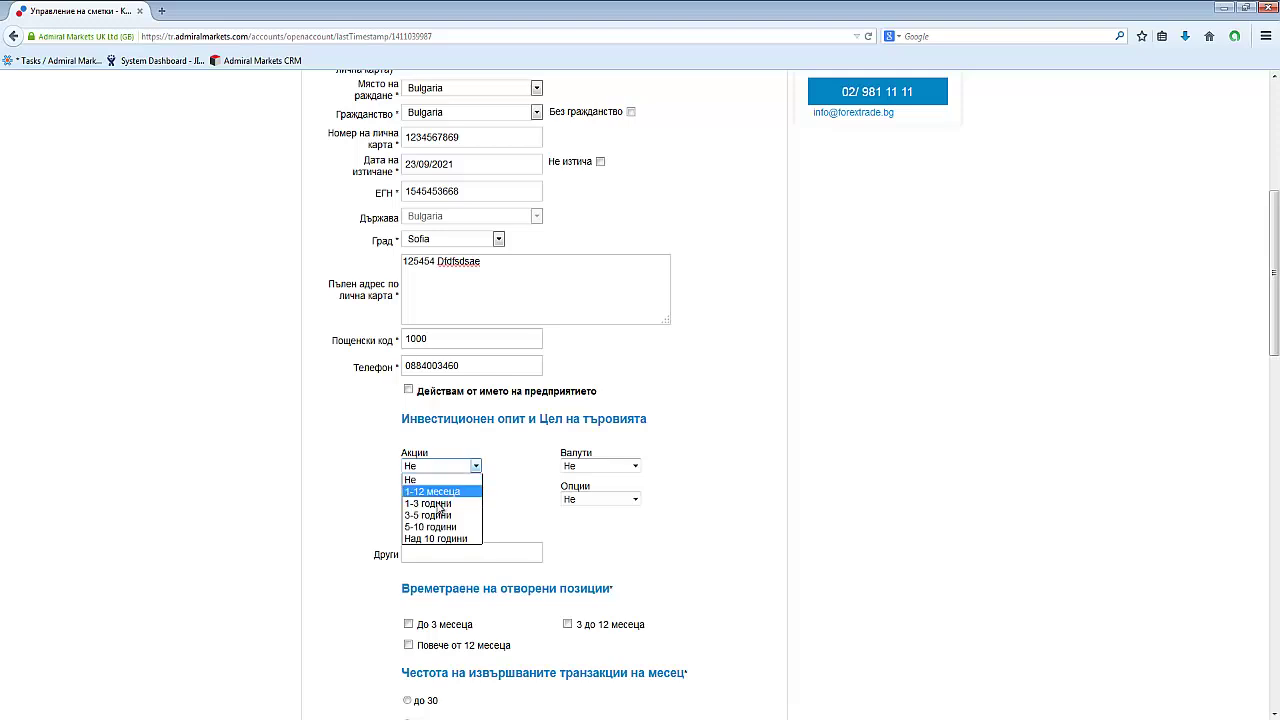
click(437, 500)
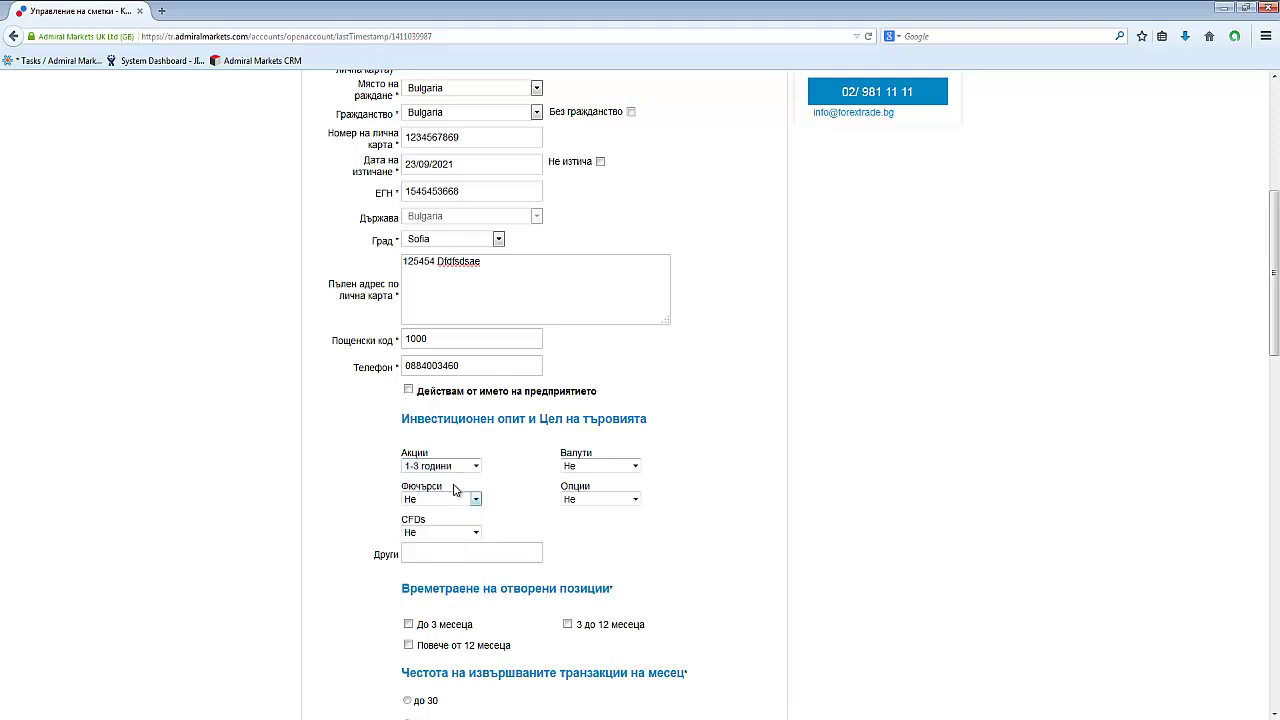
click(455, 501)
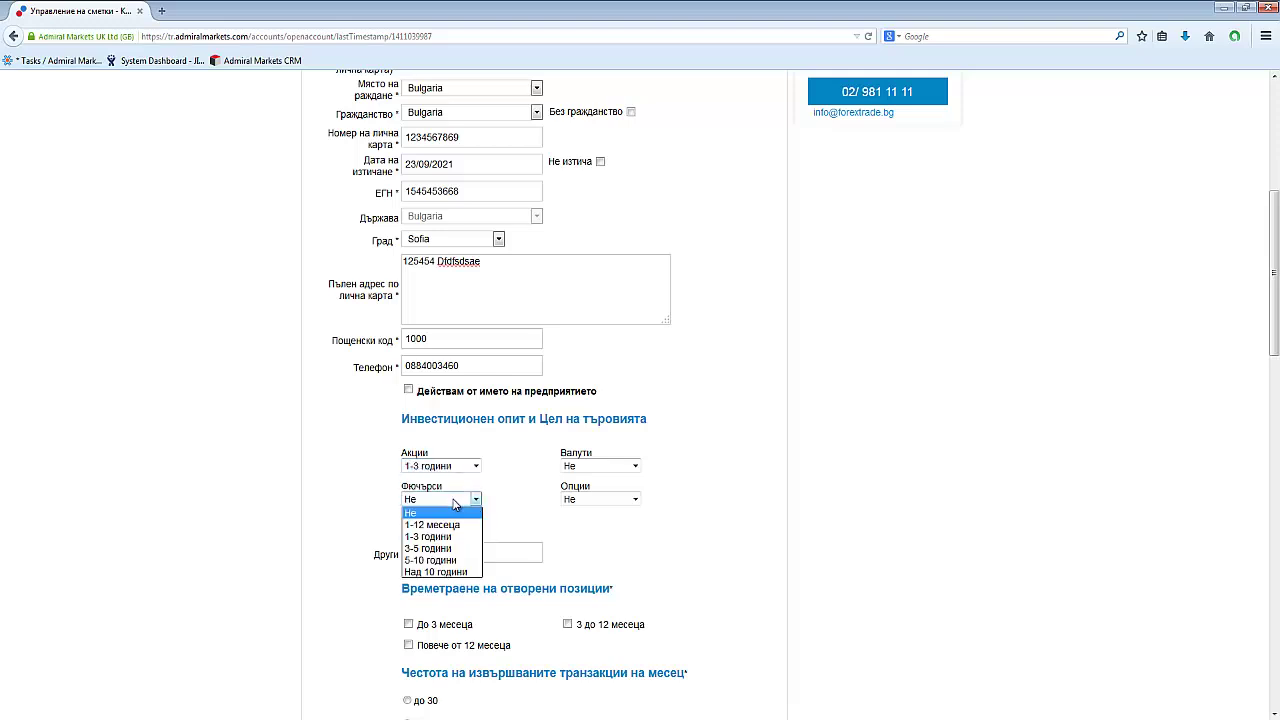
click(430, 560)
scroll(325, 531, down, 2)
scroll(325, 531, down, 1)
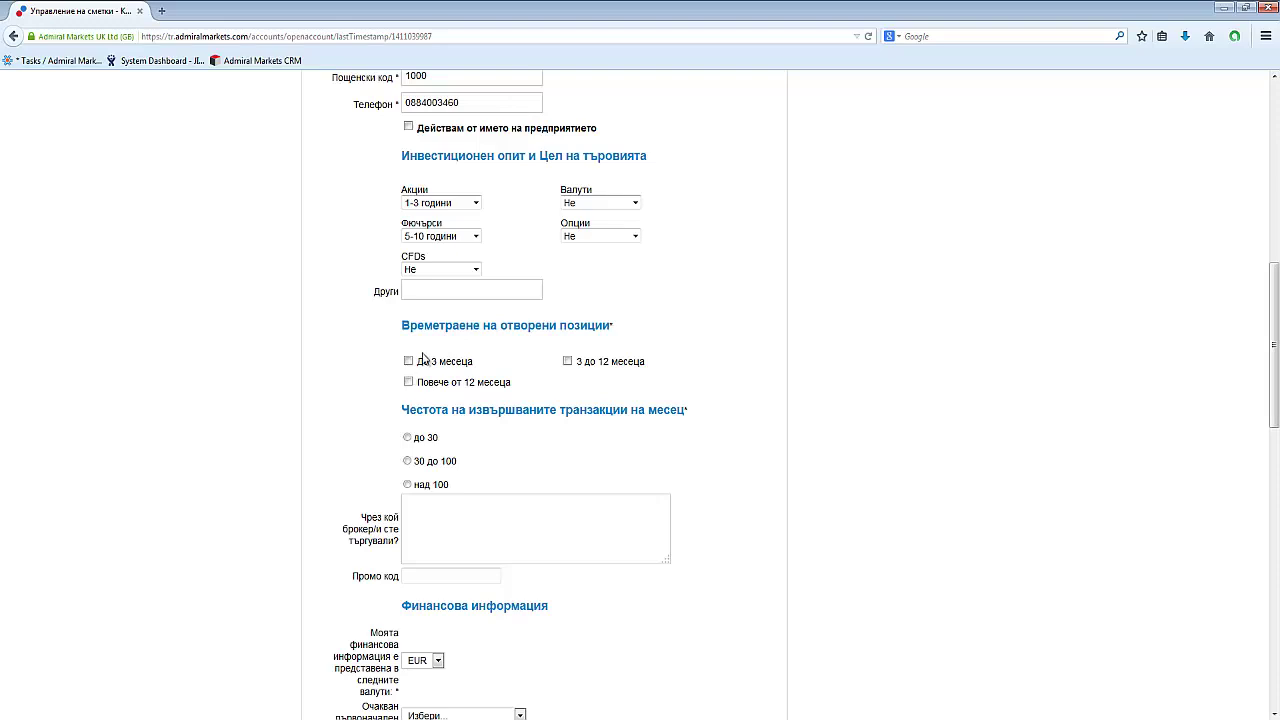
click(408, 361)
scroll(350, 432, down, 2)
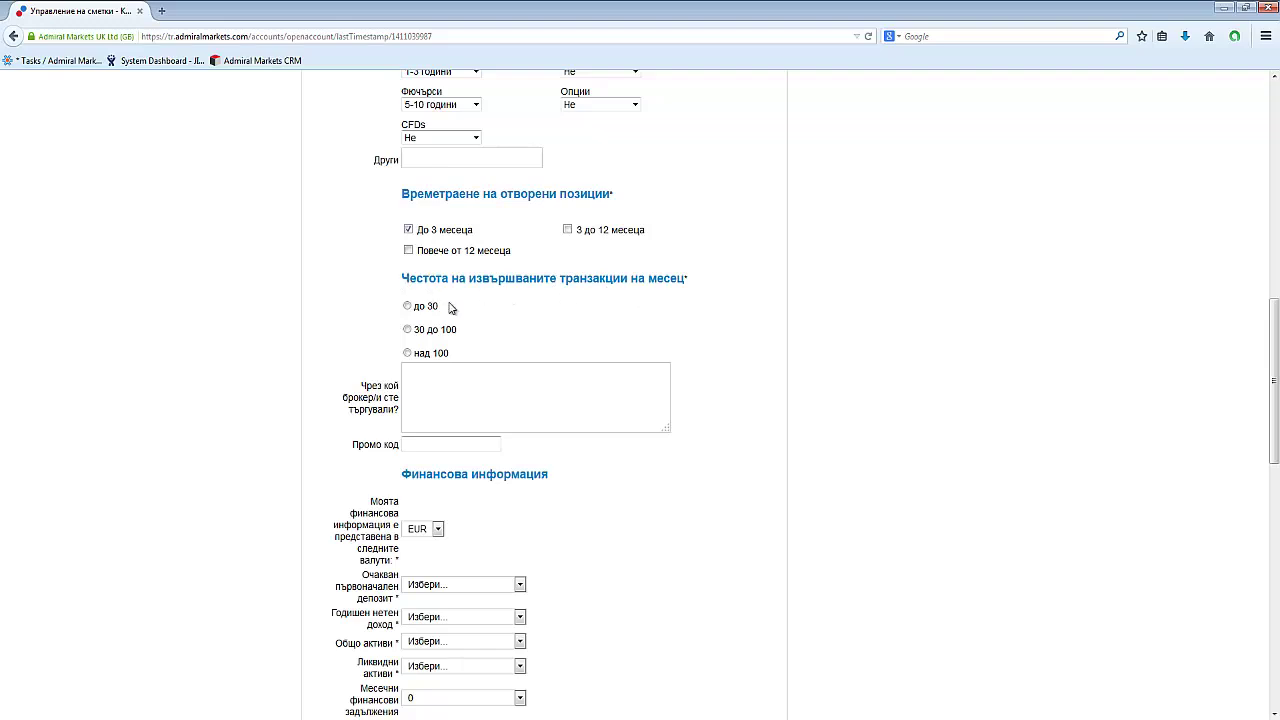
Choose до 30 trades per month and an expected deposit of Между 1000 и 5000.
click(408, 307)
scroll(332, 484, down, 2)
scroll(332, 484, down, 2)
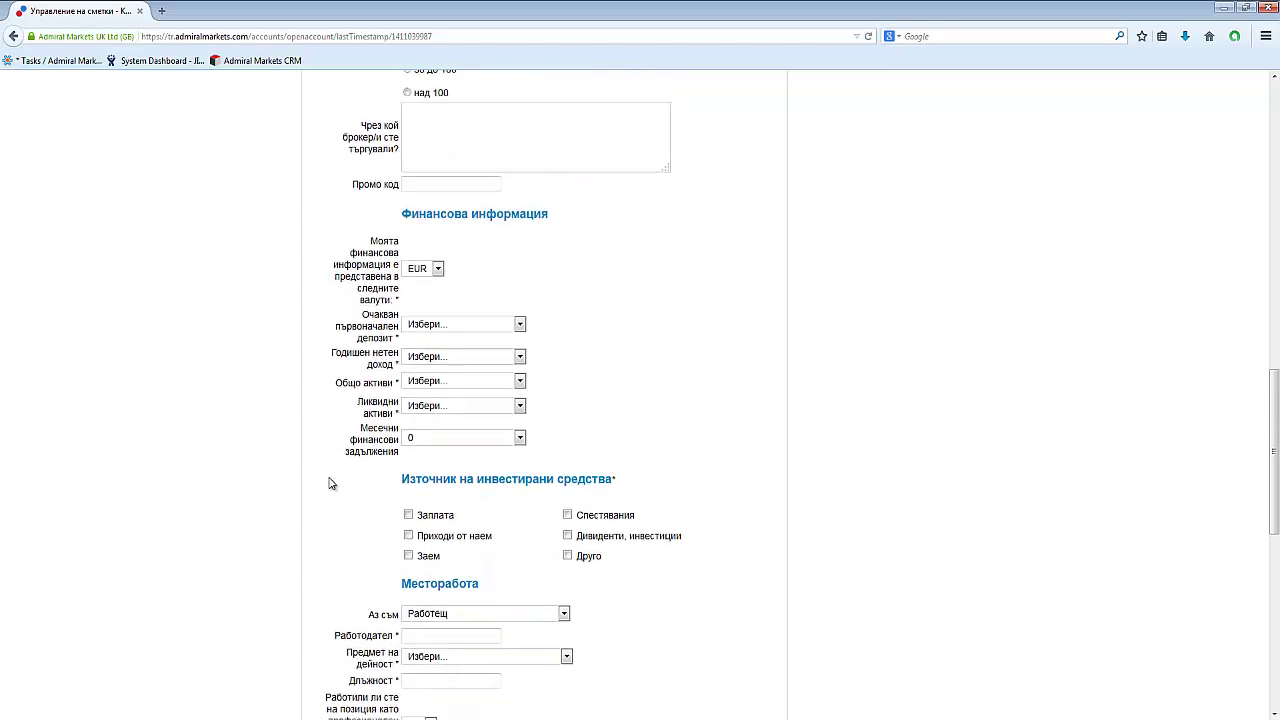
click(440, 322)
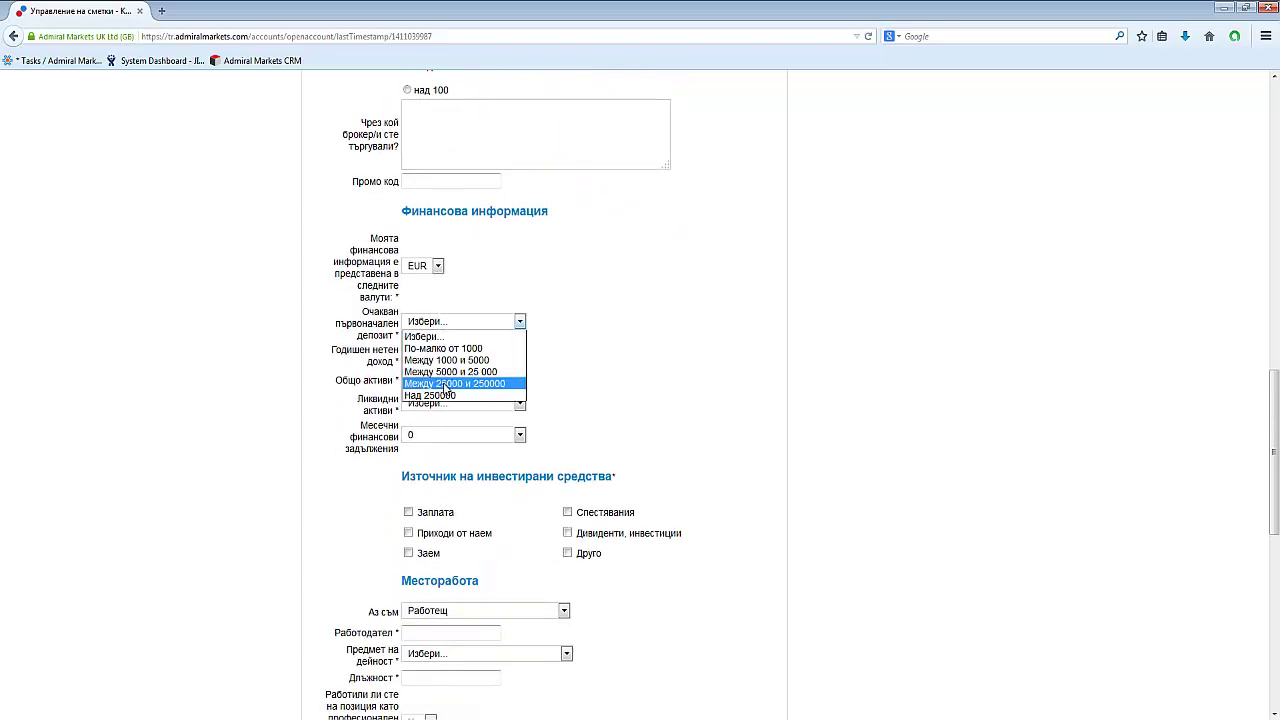
click(449, 361)
Set annual income, total assets and liquid assets all to Между 5000 и 25 000.
click(451, 355)
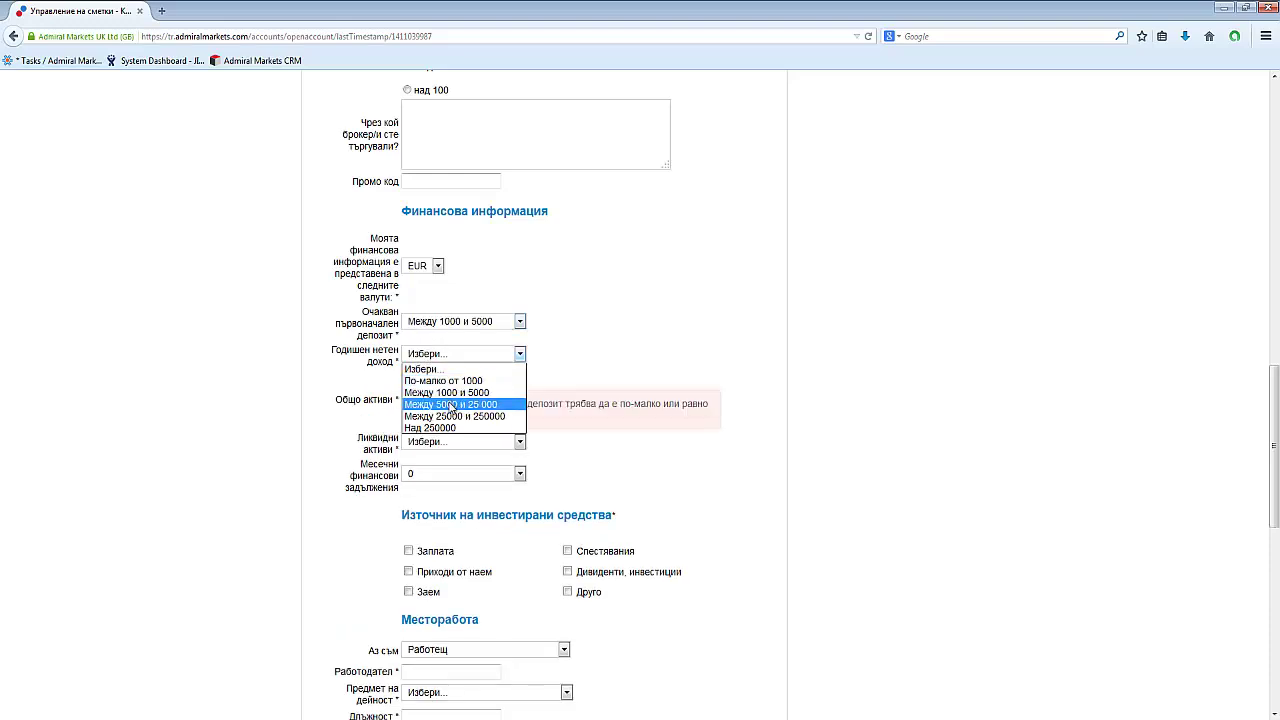
click(451, 404)
click(456, 377)
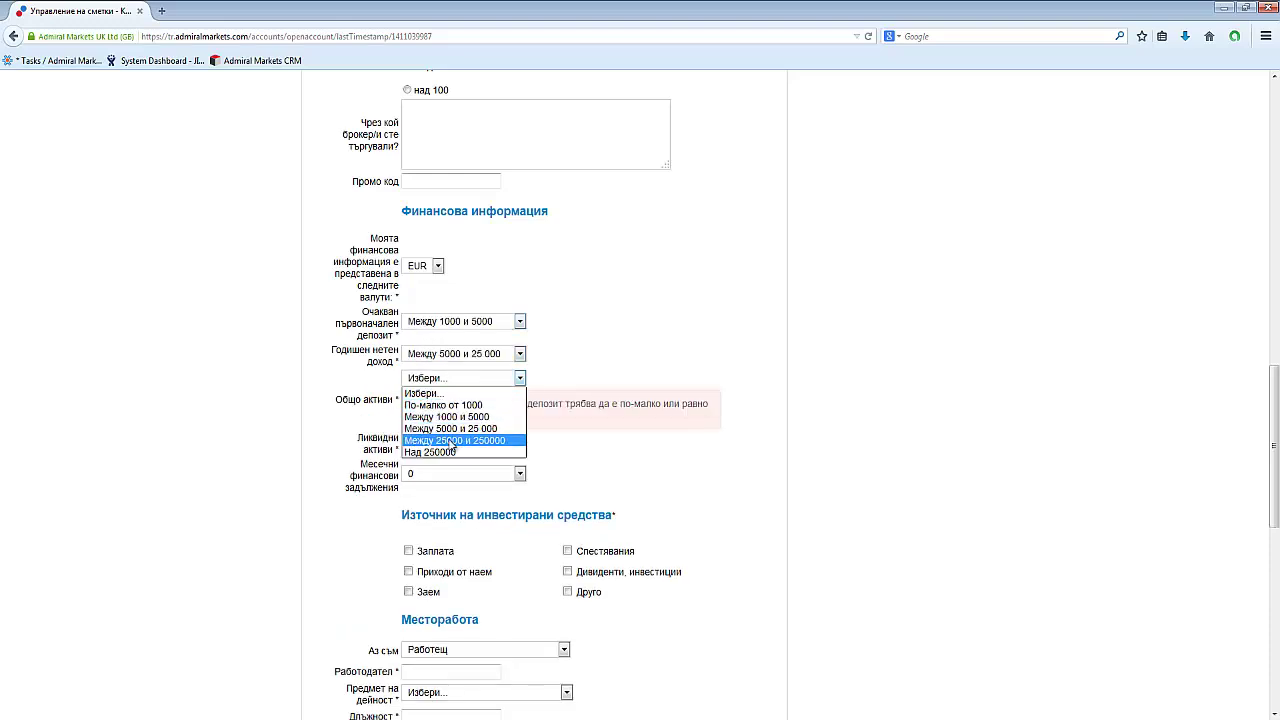
click(453, 426)
scroll(291, 457, down, 3)
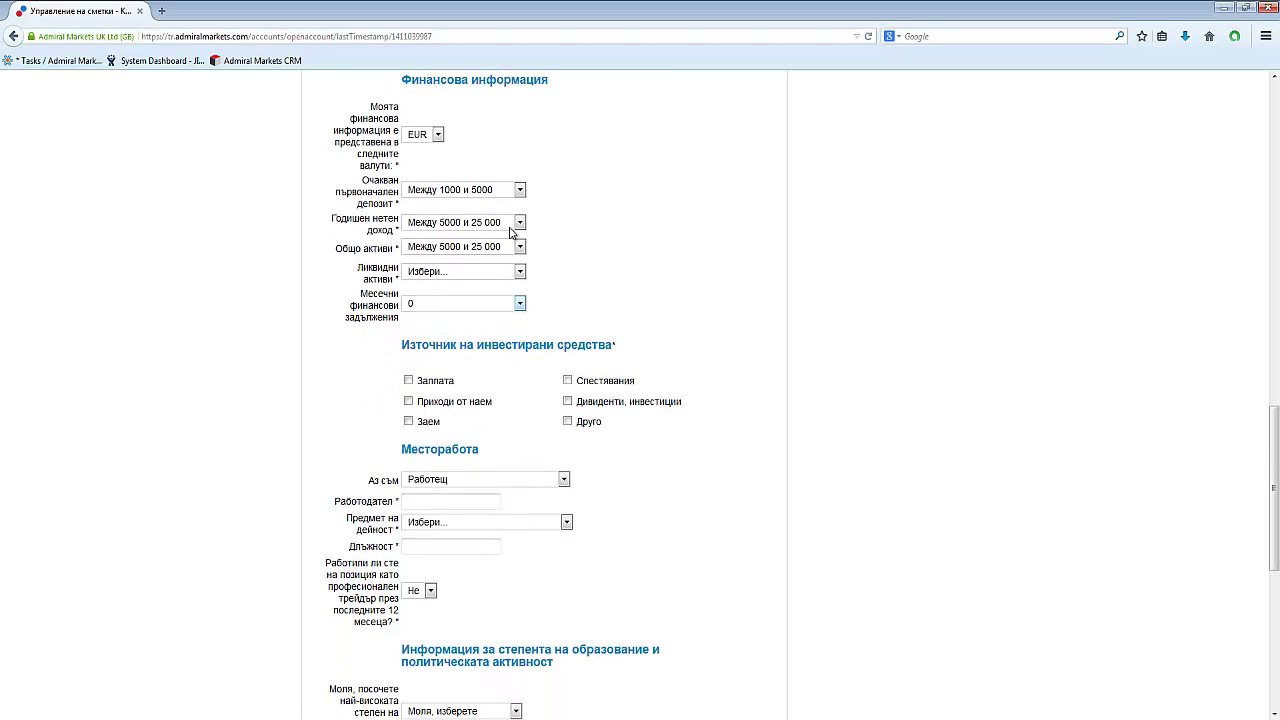
click(484, 273)
click(455, 333)
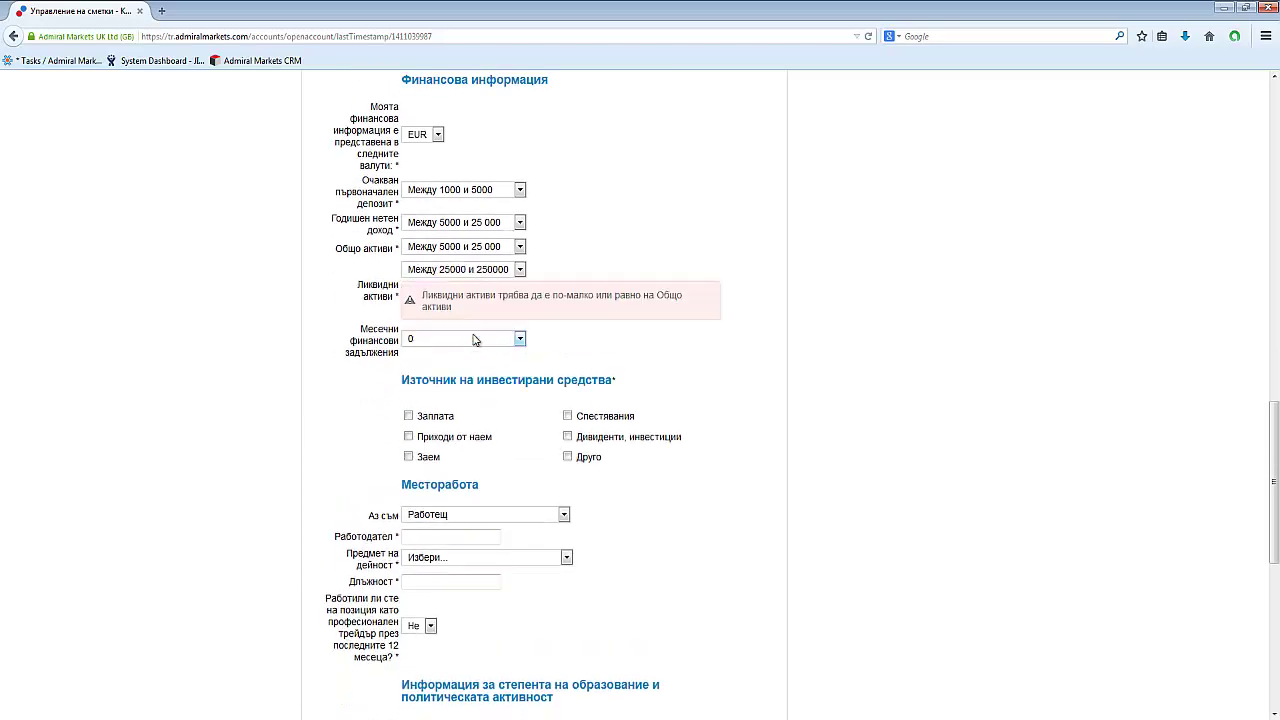
click(454, 270)
click(453, 319)
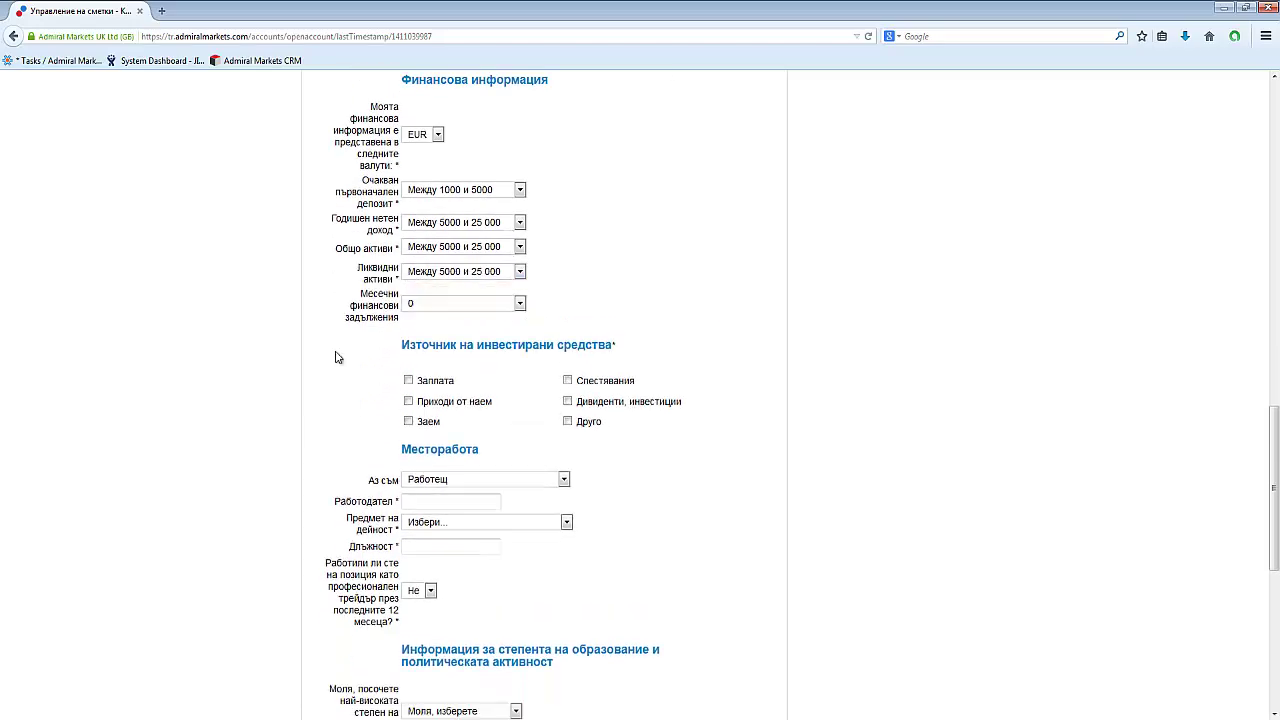
scroll(305, 412, down, 1)
scroll(305, 412, down, 3)
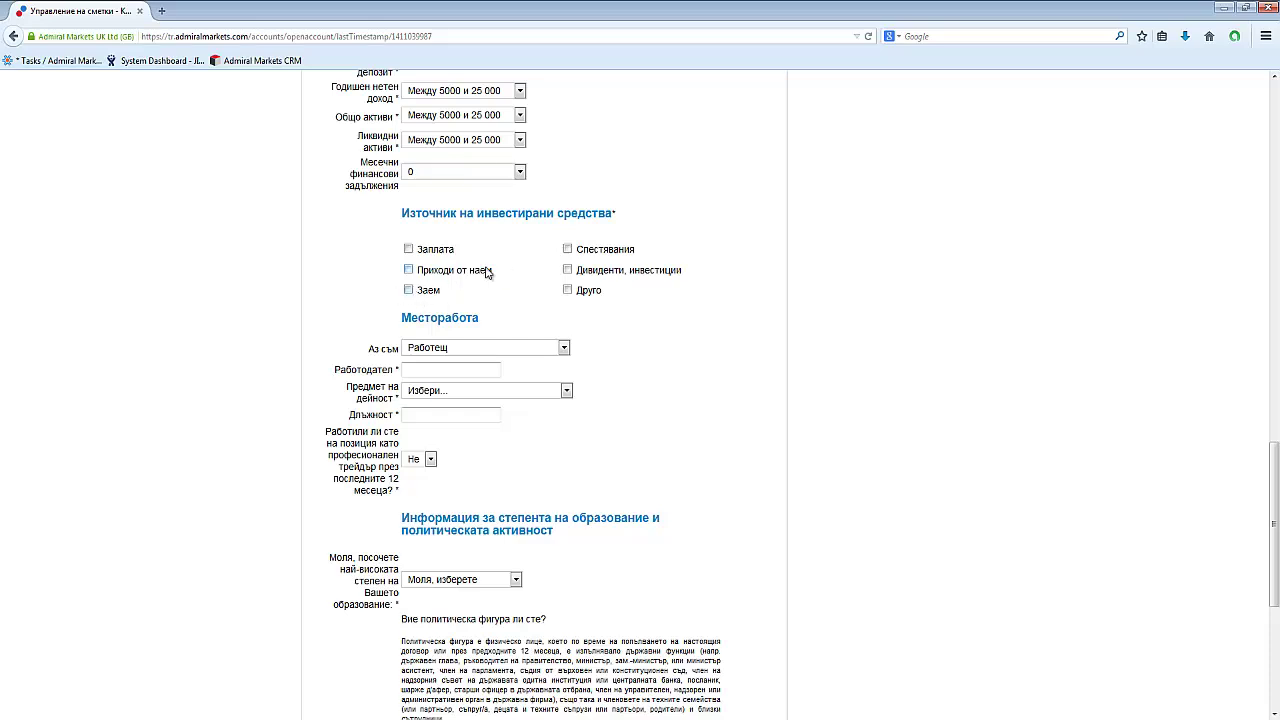
Set the Аз съм employment status to Безработен and mark the Безработен radio option.
click(462, 350)
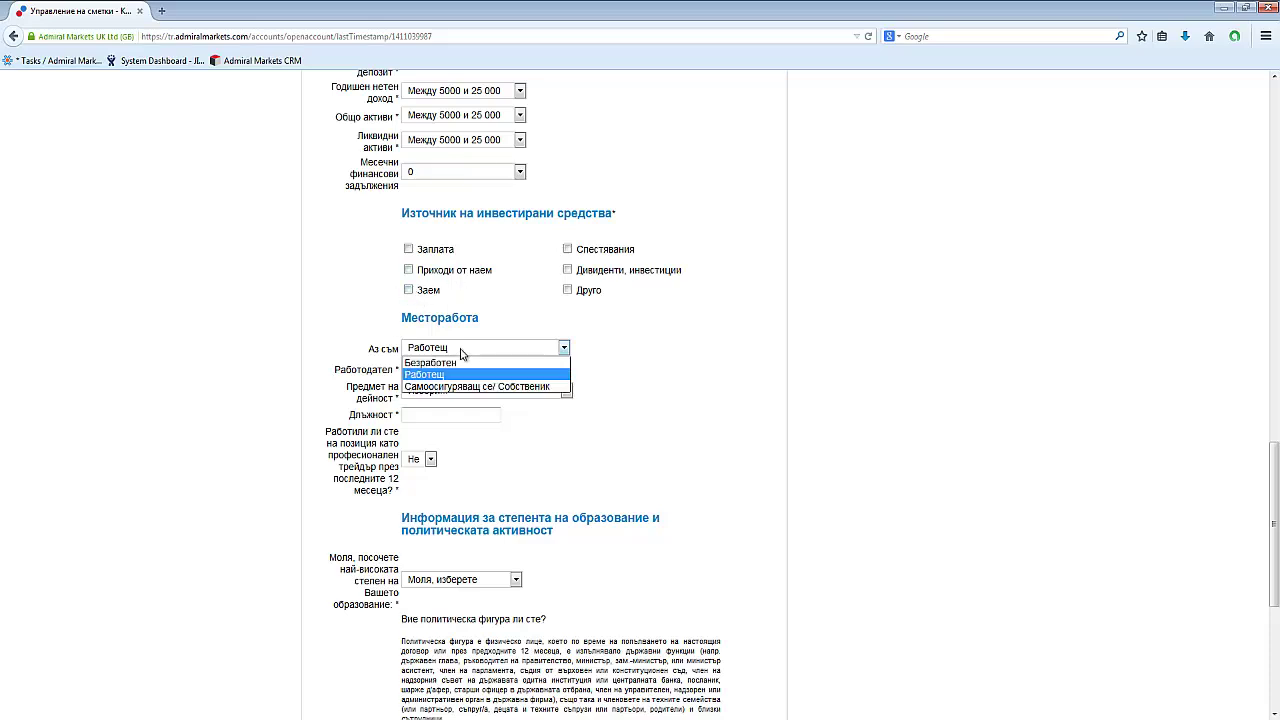
click(460, 362)
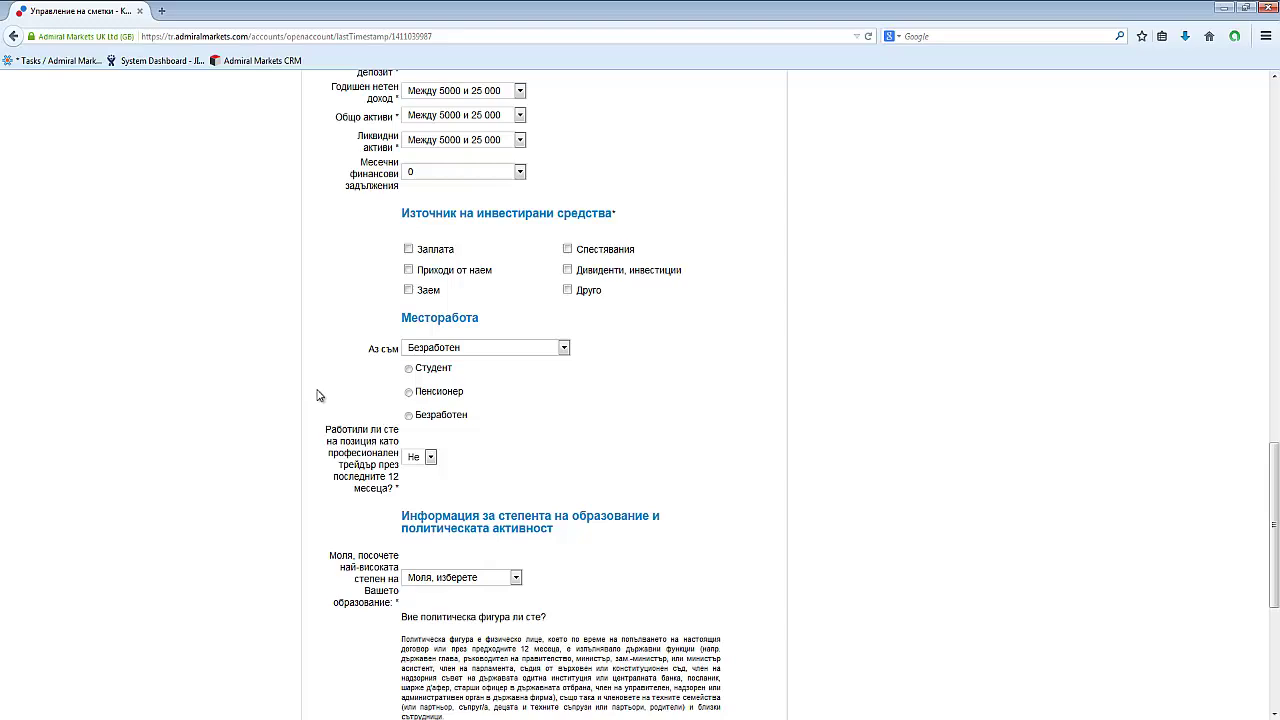
scroll(360, 380, down, 1)
click(408, 349)
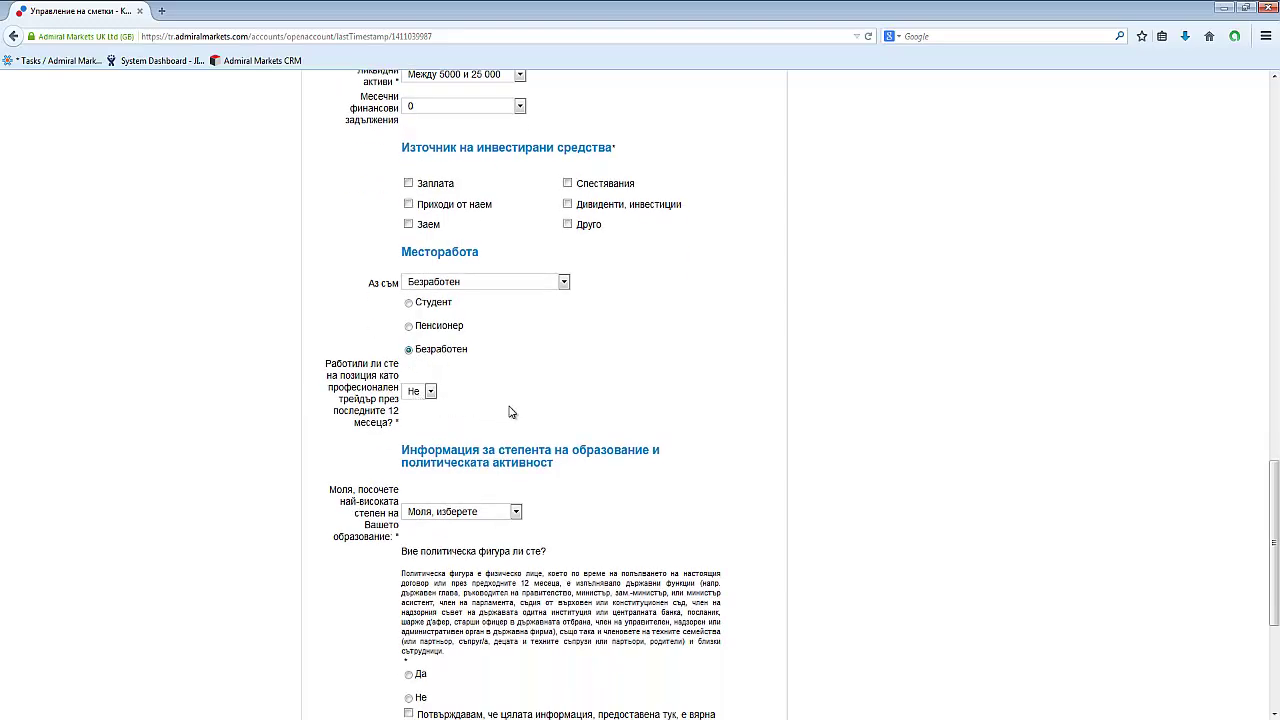
scroll(509, 412, down, 2)
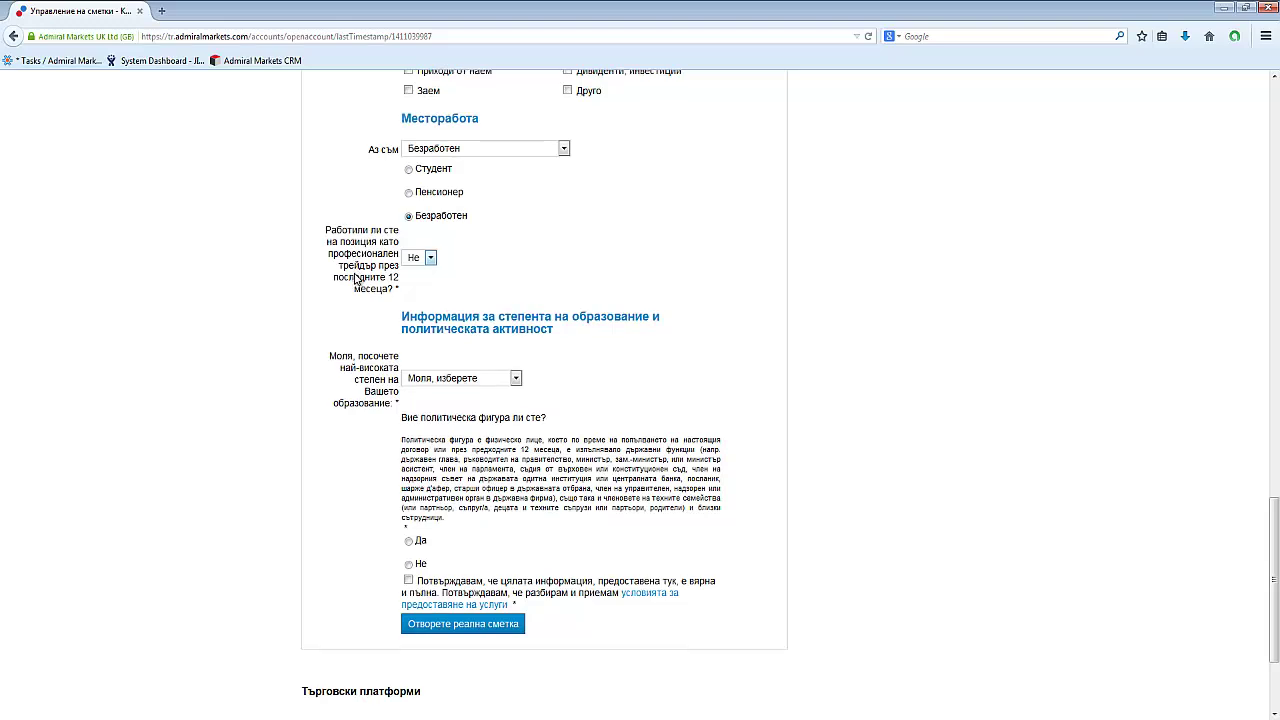
scroll(356, 280, down, 1)
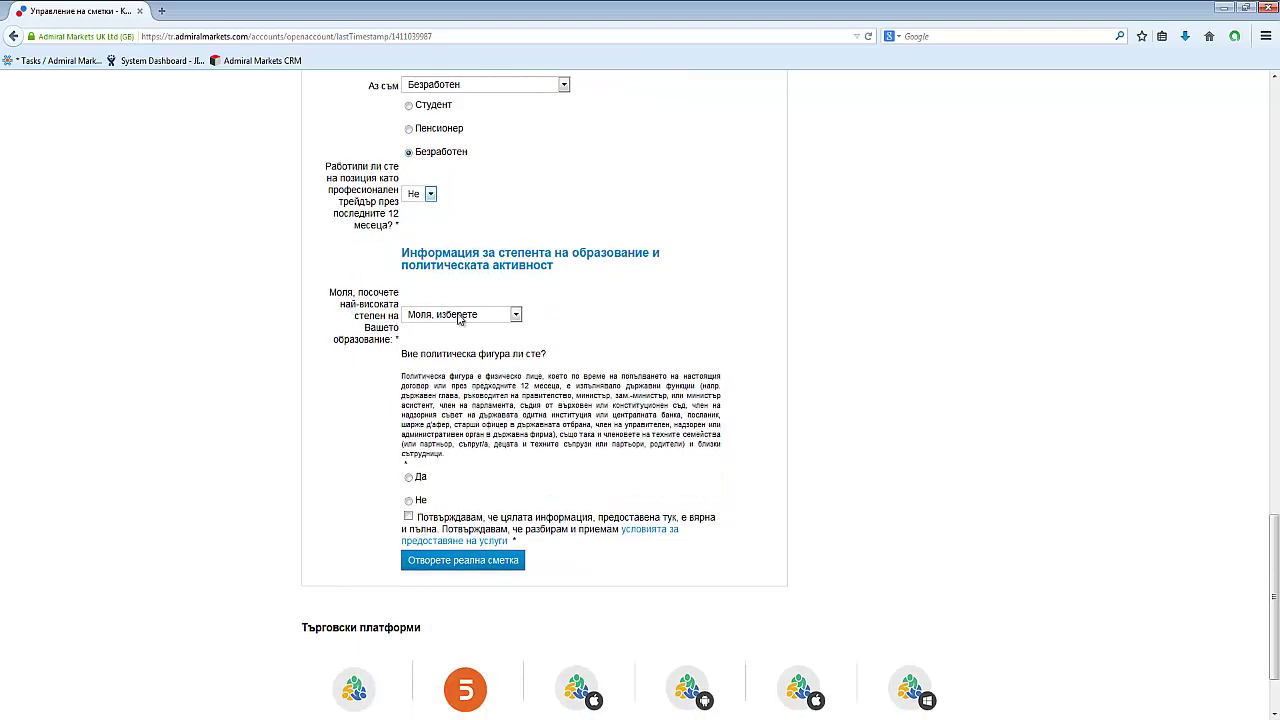
Choose Висше образование, answer Не to political figure, confirm accuracy, and submit the application.
click(459, 316)
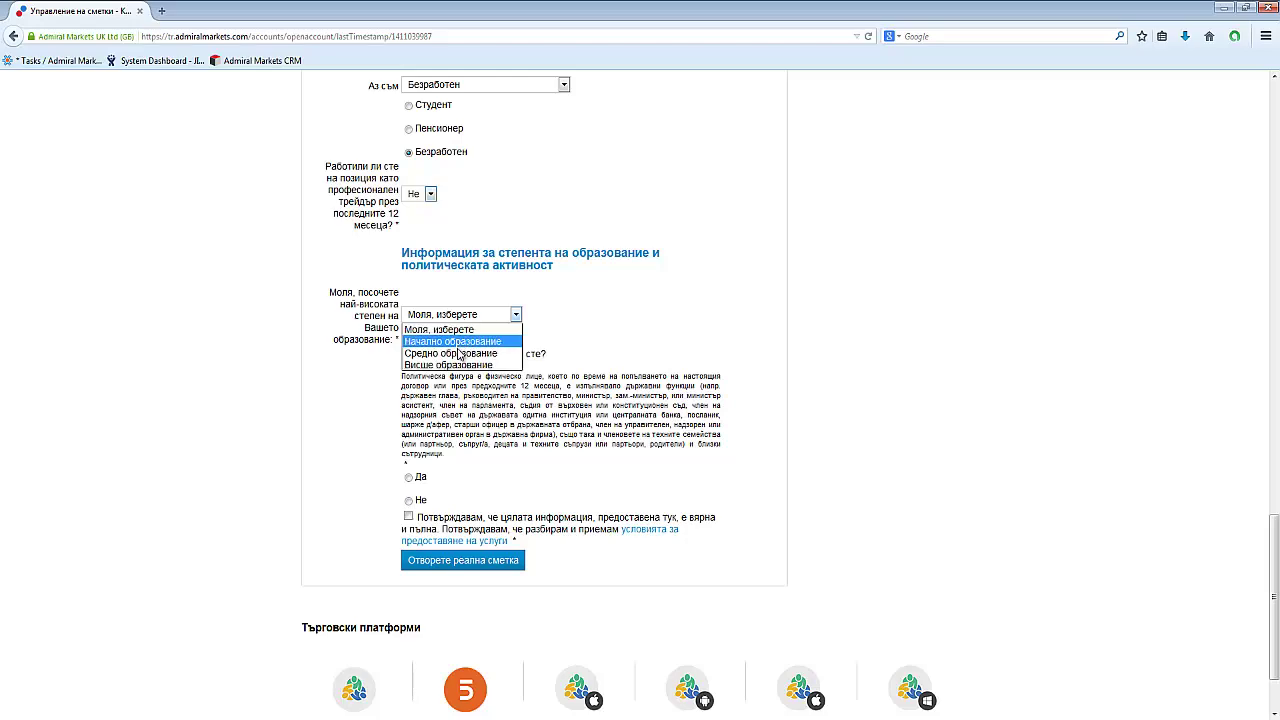
click(450, 364)
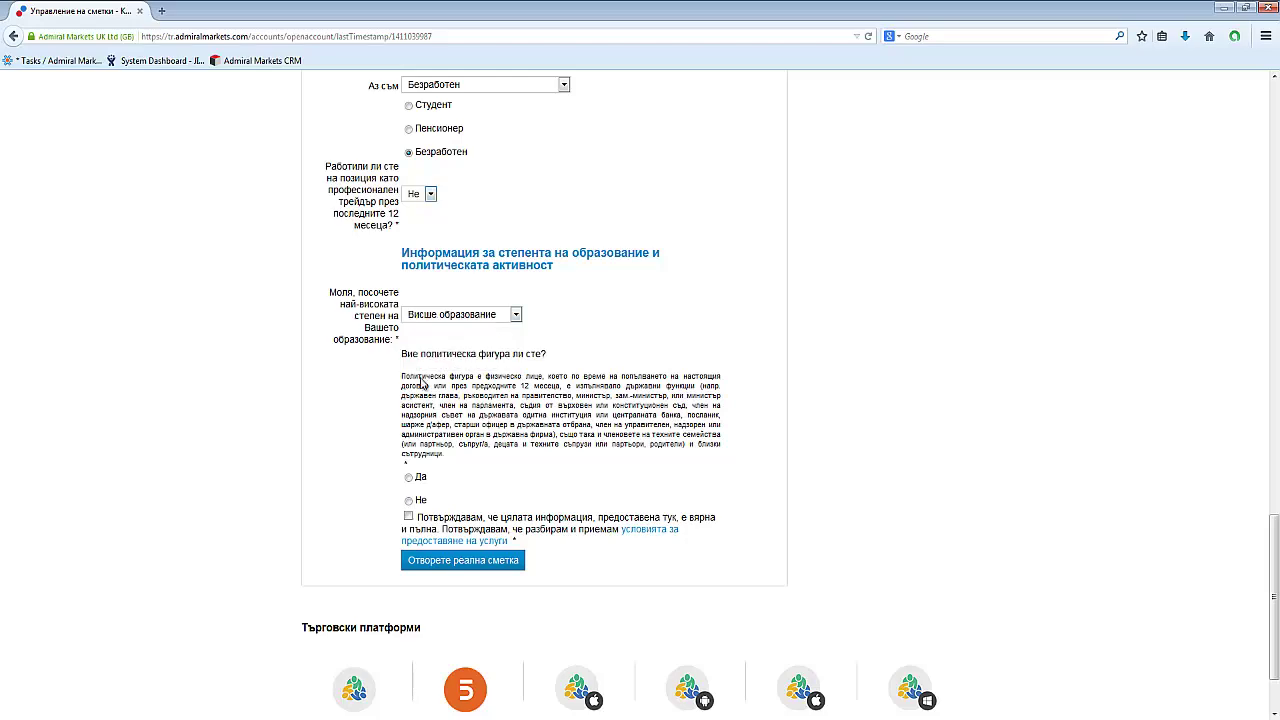
scroll(326, 477, down, 1)
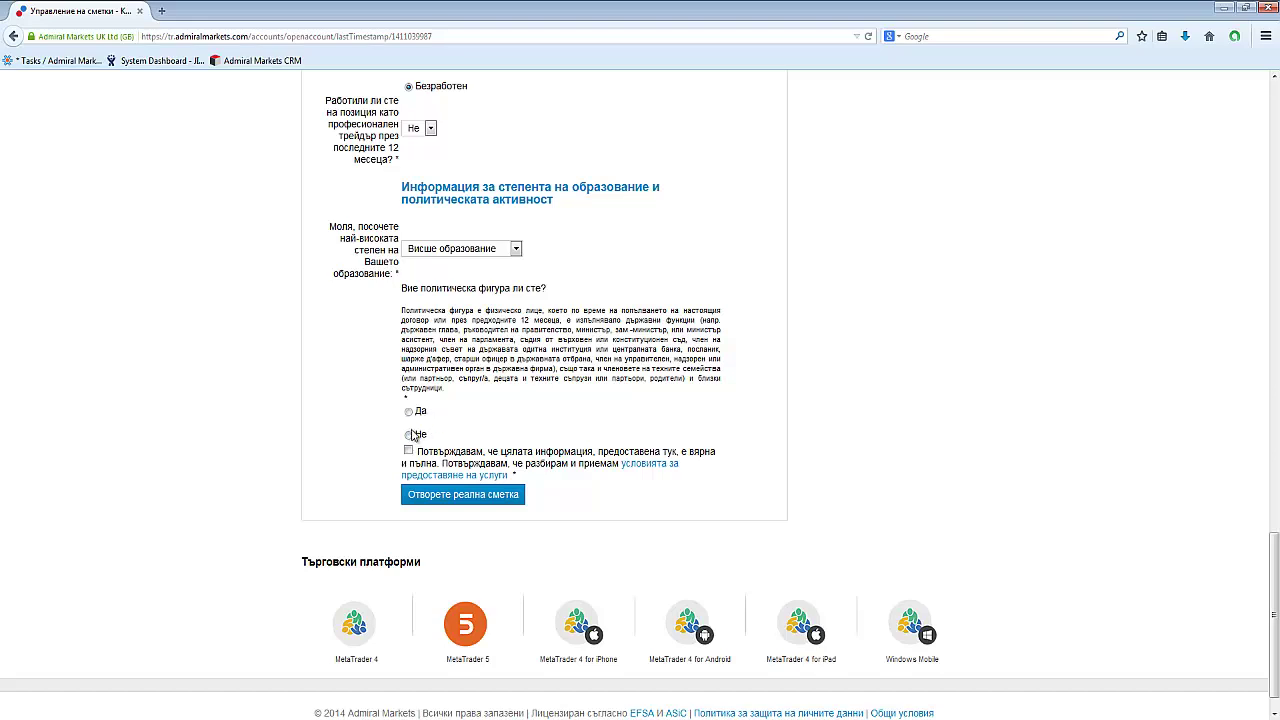
click(409, 436)
click(408, 451)
click(436, 505)
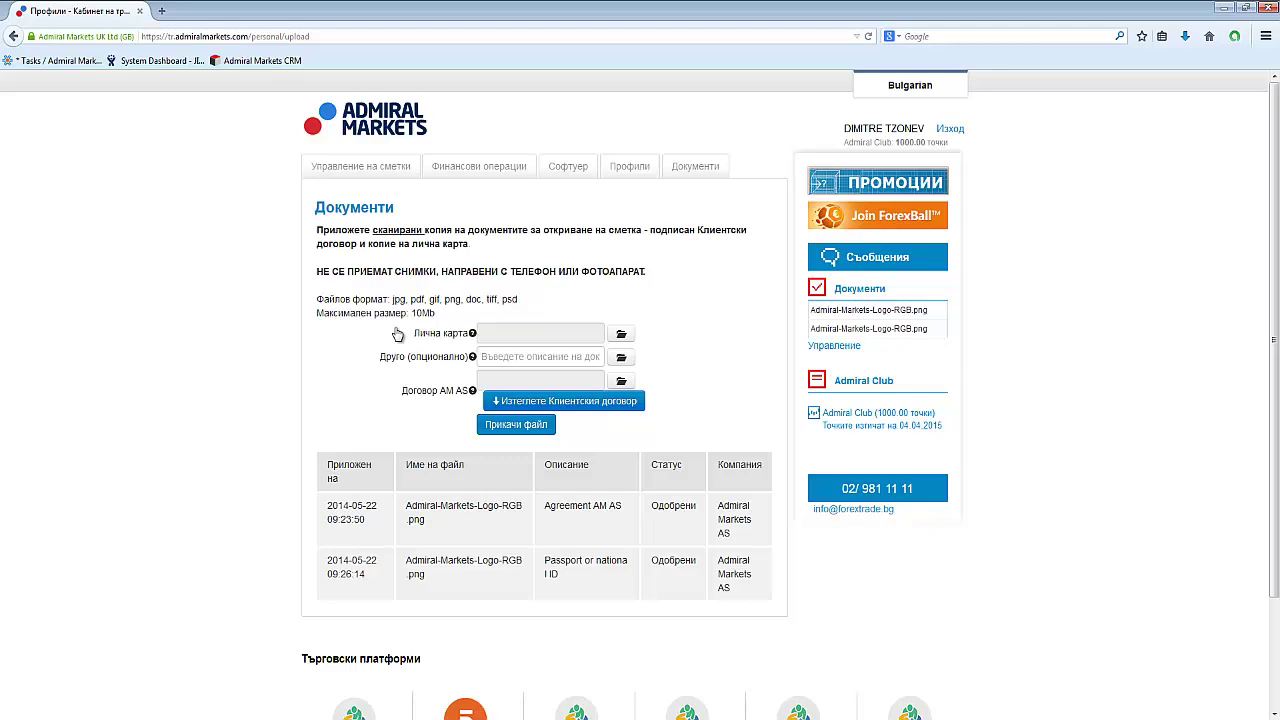
Start downloading the client agreement (Изтеглете Клиентския договор), then cancel the Firefox save dialog.
click(531, 411)
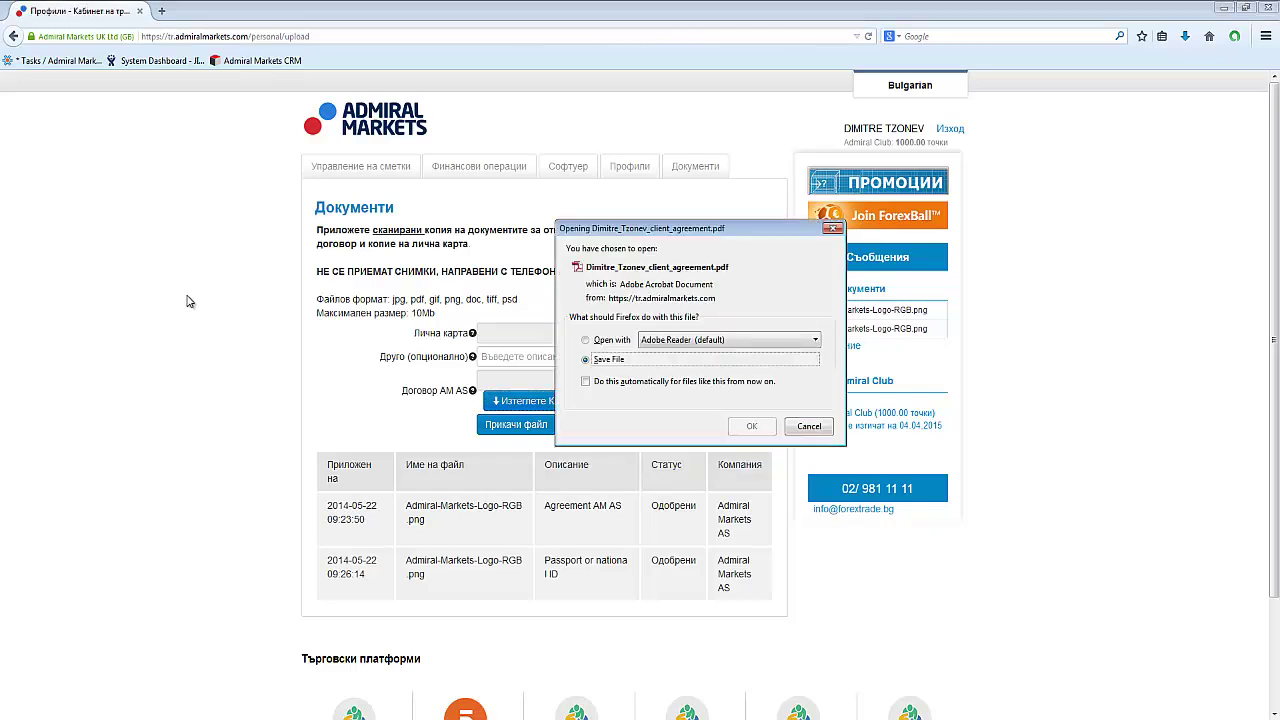
click(828, 432)
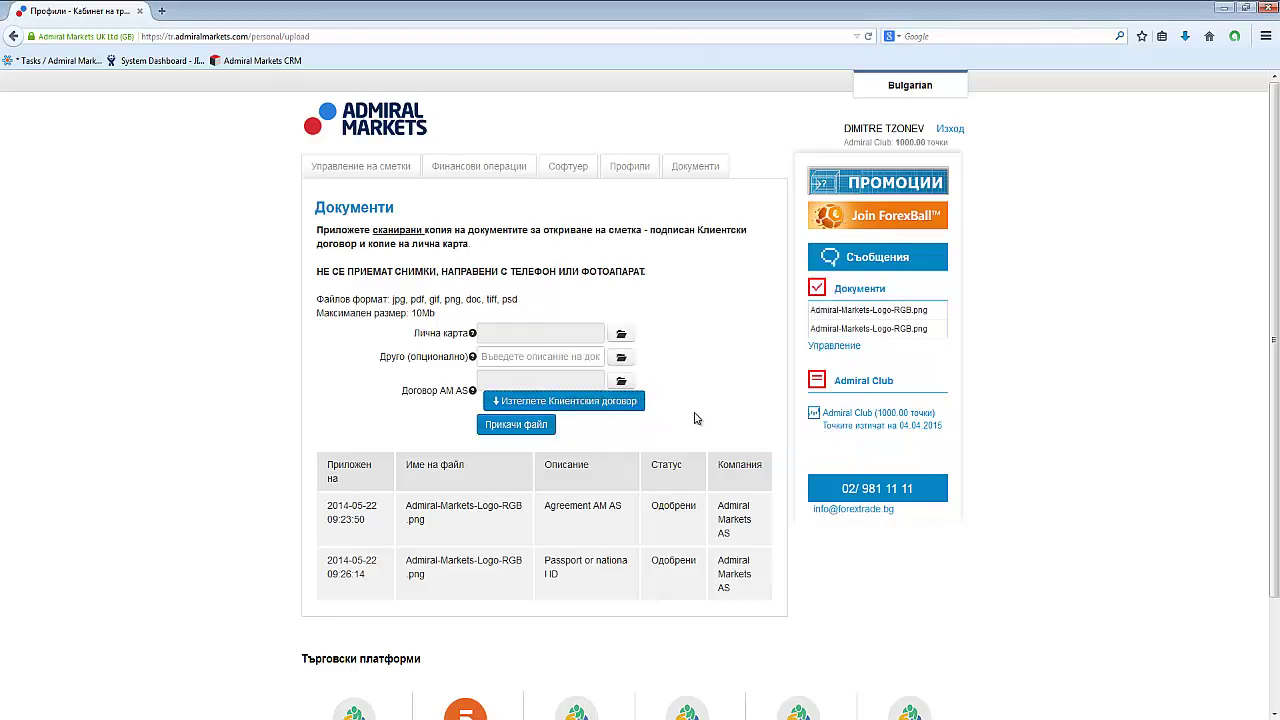
Log out with Изход and navigate the browser to forextrade.bg.
click(950, 129)
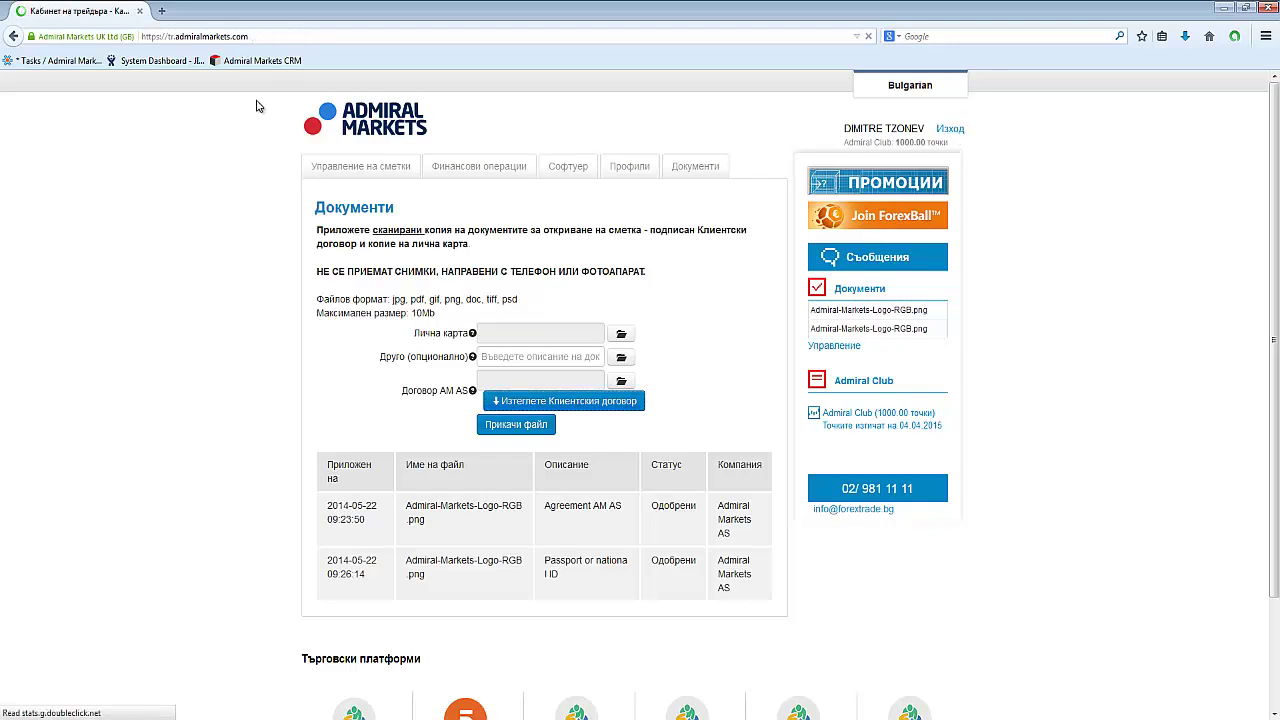
click(251, 37)
key(ctrl+a)
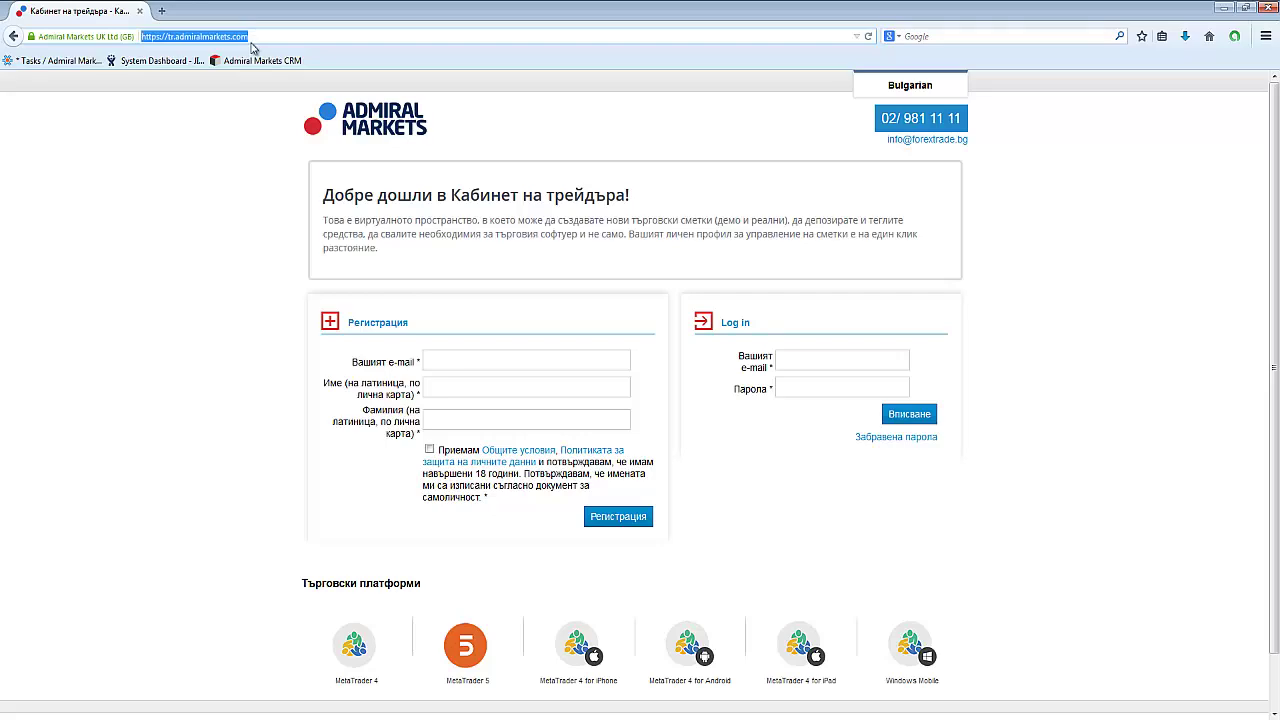
text(forextrade.bg)
key(Return)
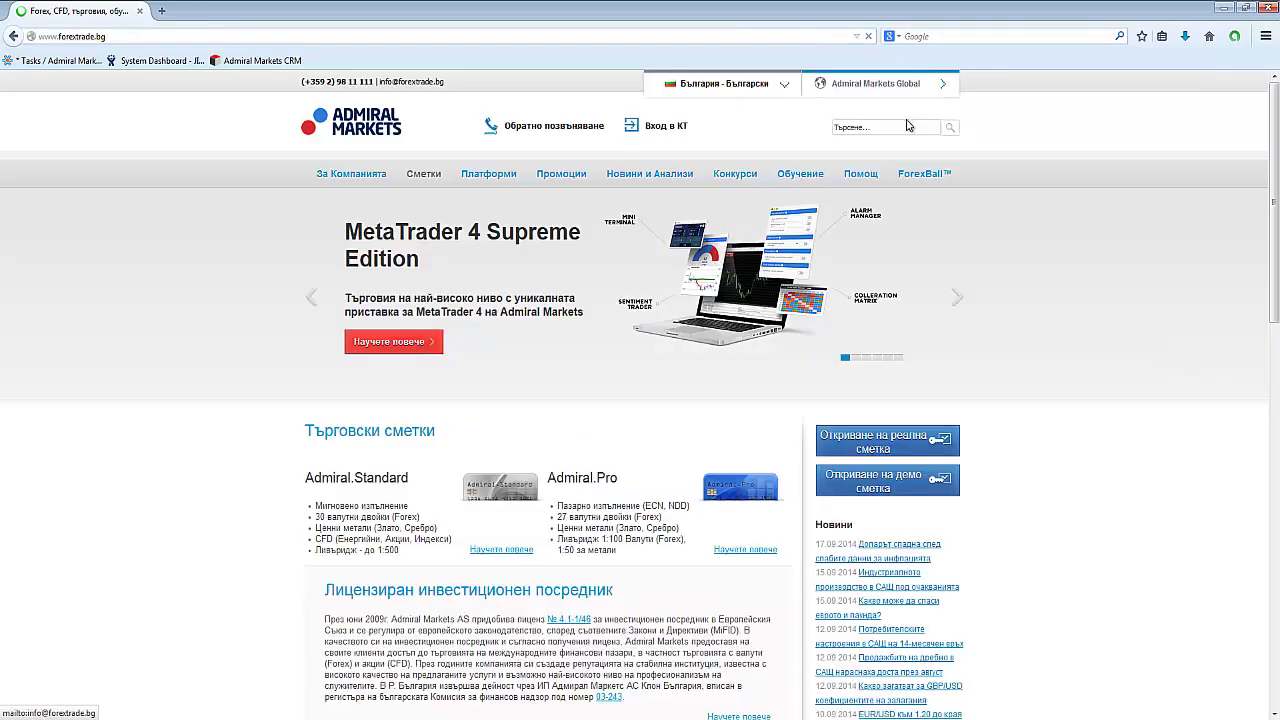